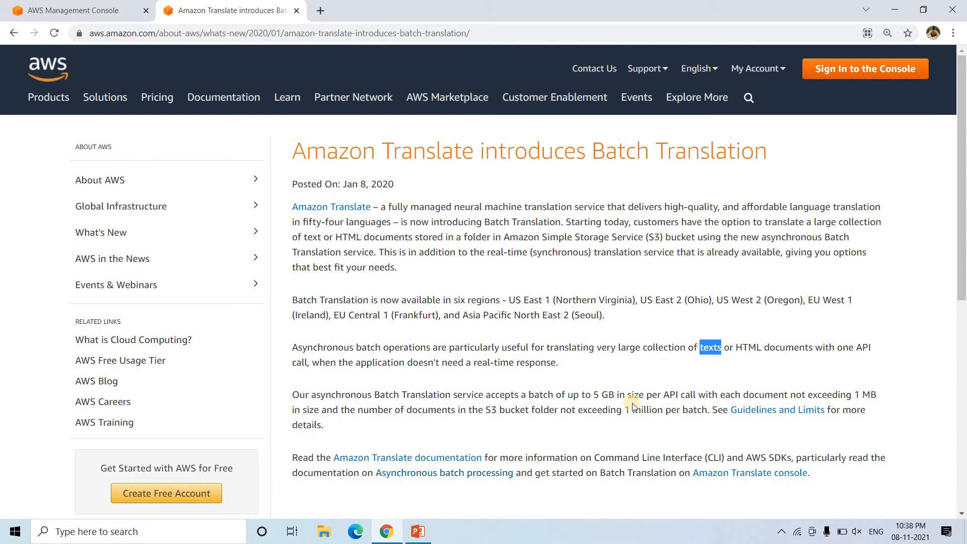
scroll(564, 386, "down", 2)
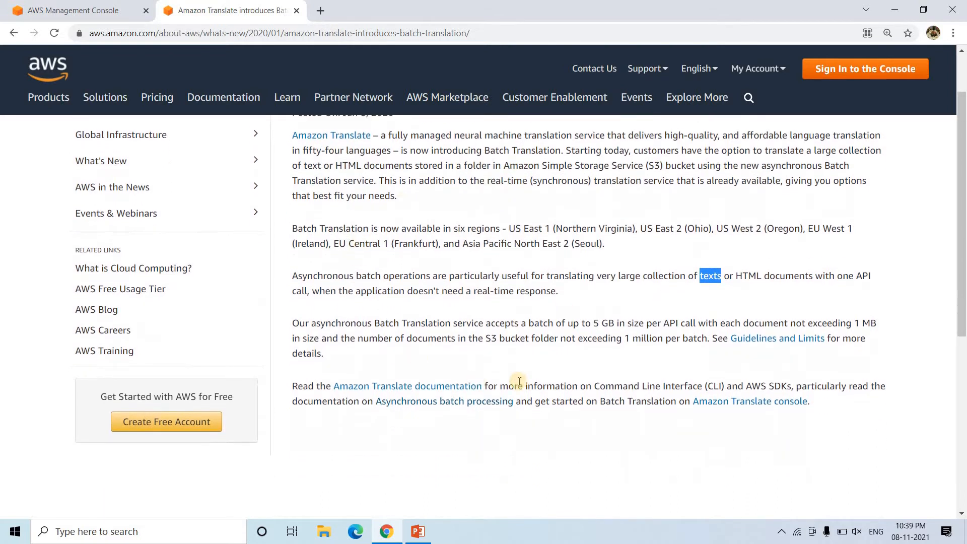
scroll(500, 323, "up", 2)
left_click(332, 239)
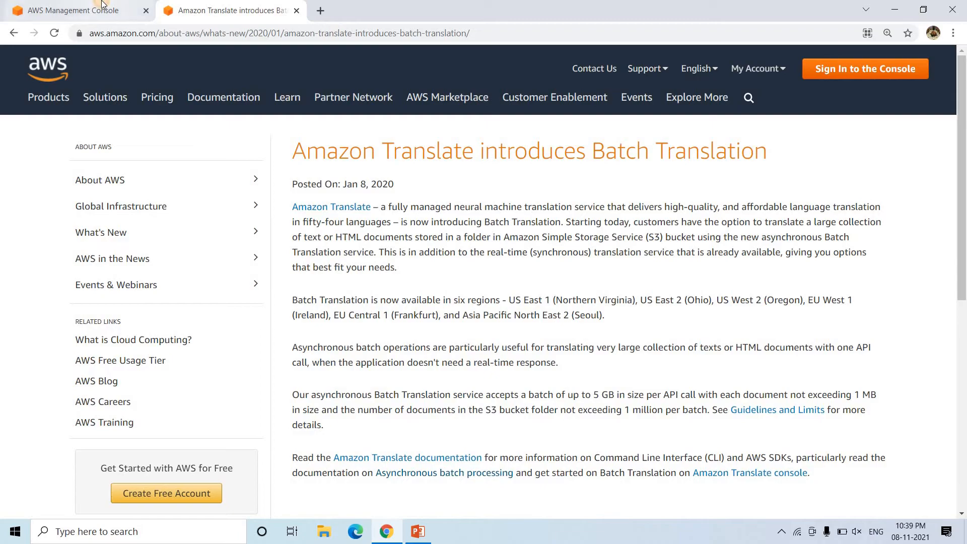
Switch to the AWS Management Console, open S3 and create a bucket named demotranslationdata with the default settings
left_click(102, 5)
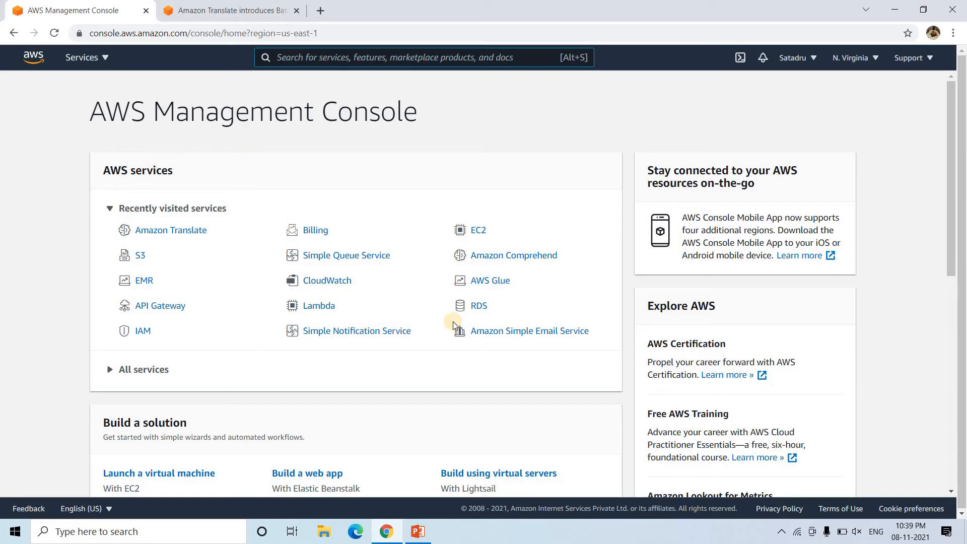
left_click(140, 257)
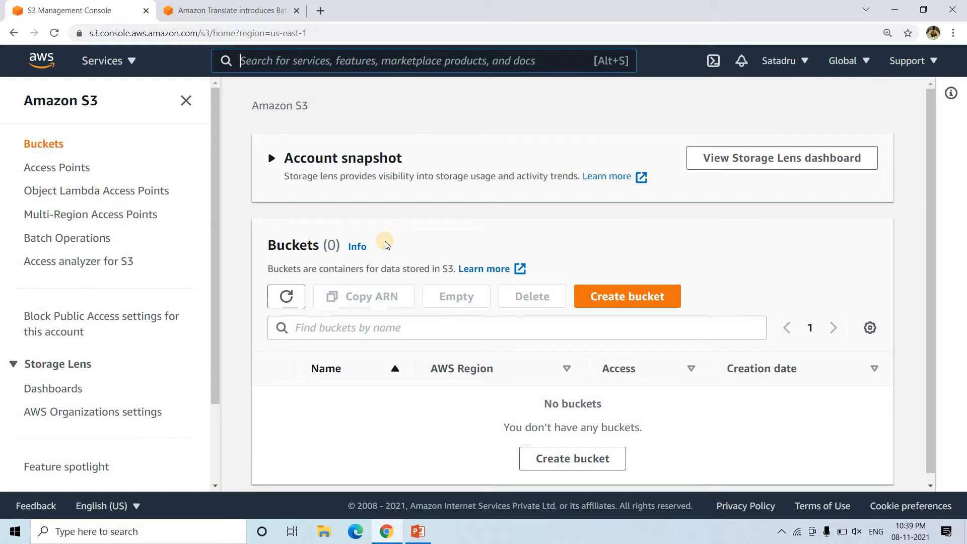
left_click(601, 288)
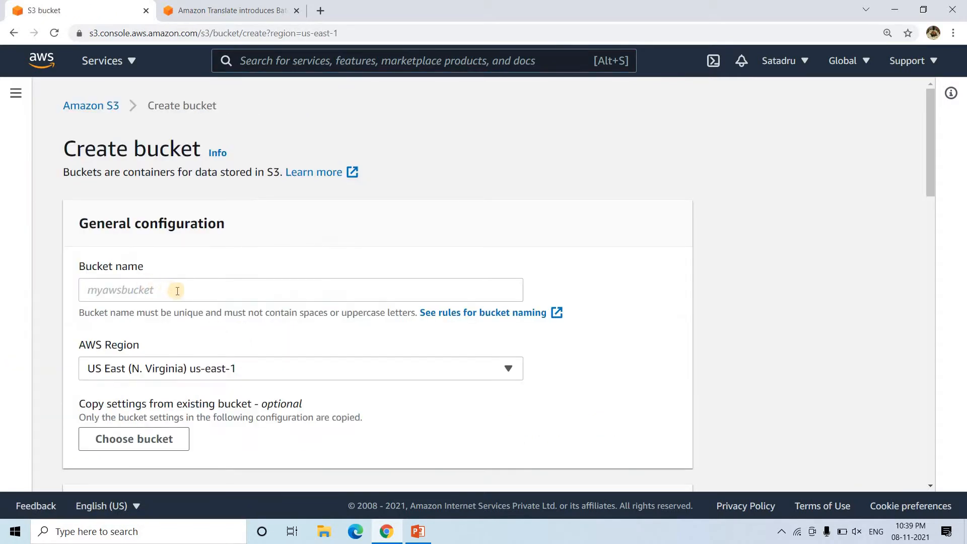
left_click(179, 291)
type("demotranslatio")
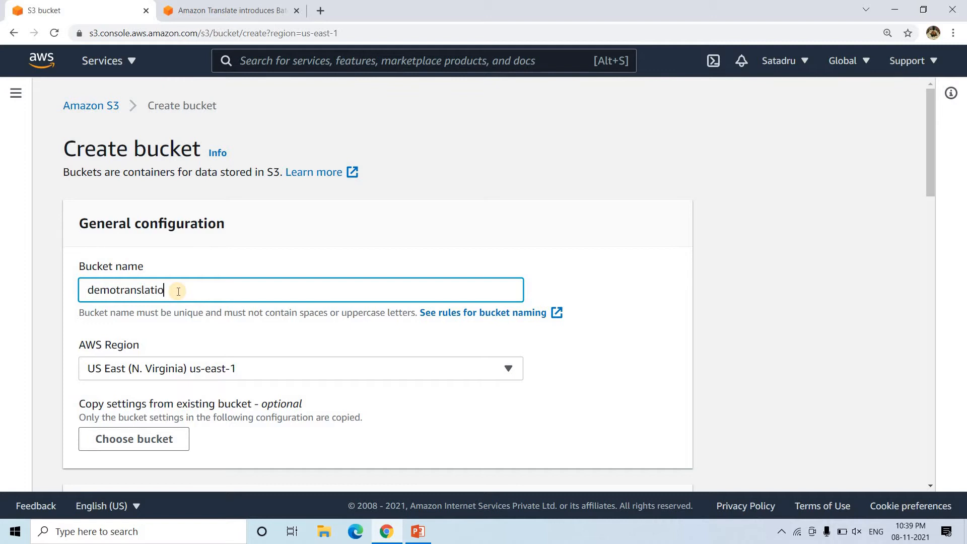
type("ndata")
scroll(225, 380, "down", 20)
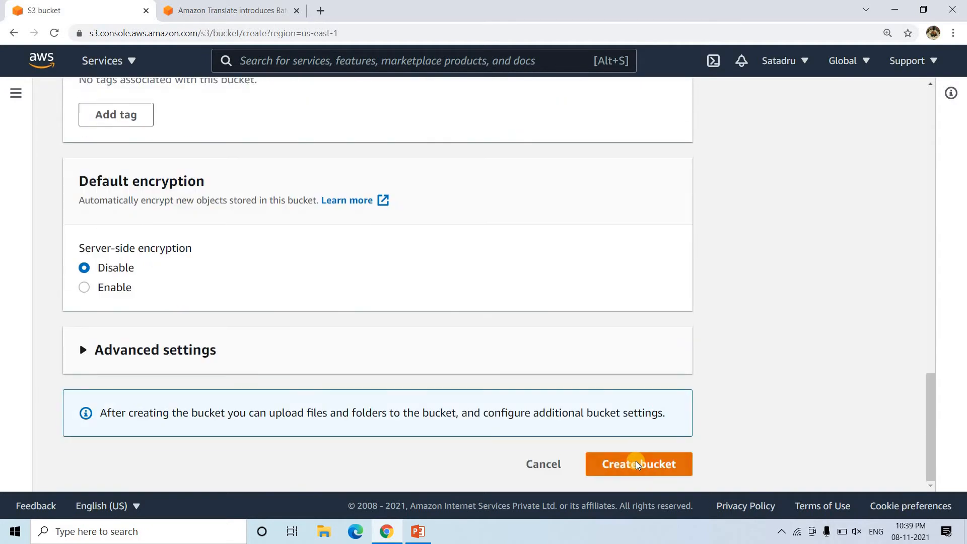
left_click(638, 465)
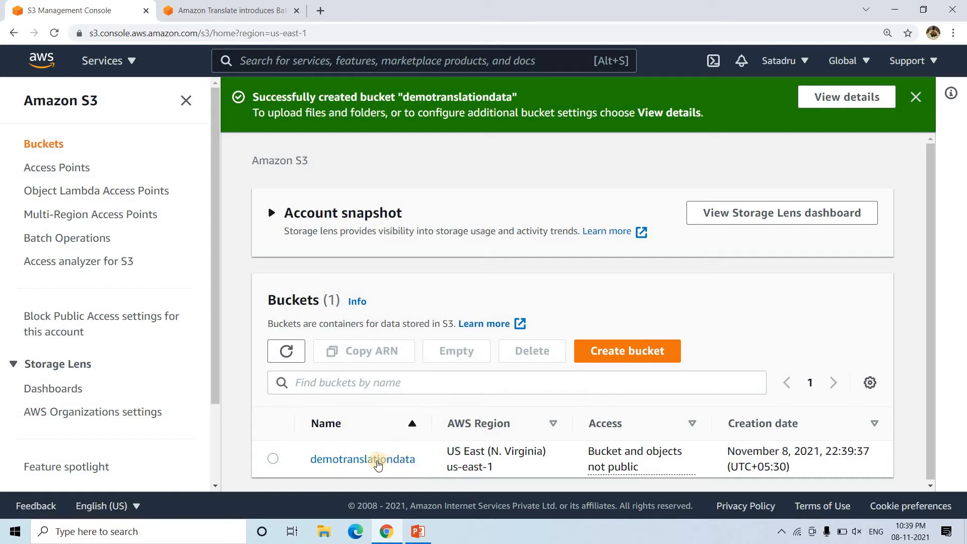
Create a folder named inputdatatobetranslated inside the demotranslationdata bucket and copy its name for reuse
left_click(377, 461)
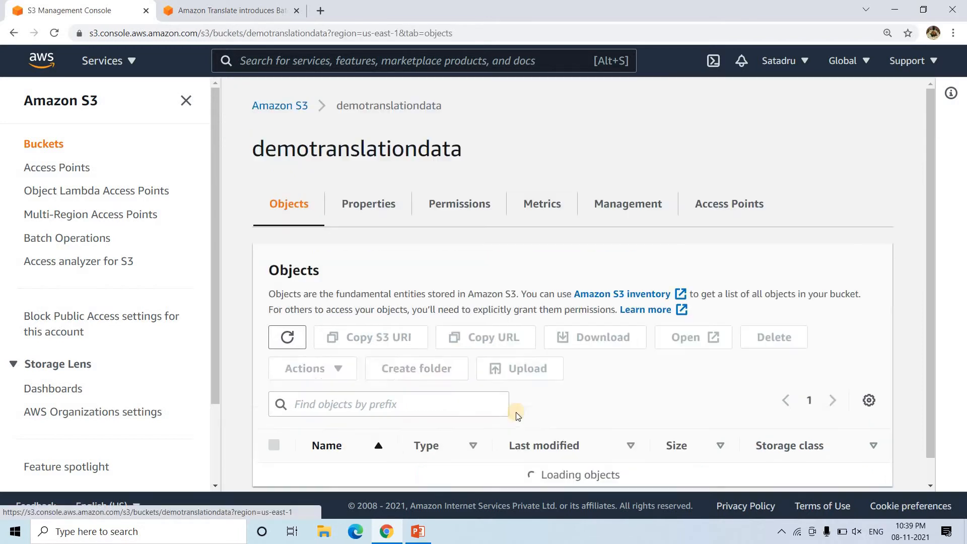
scroll(476, 355, "down", 2)
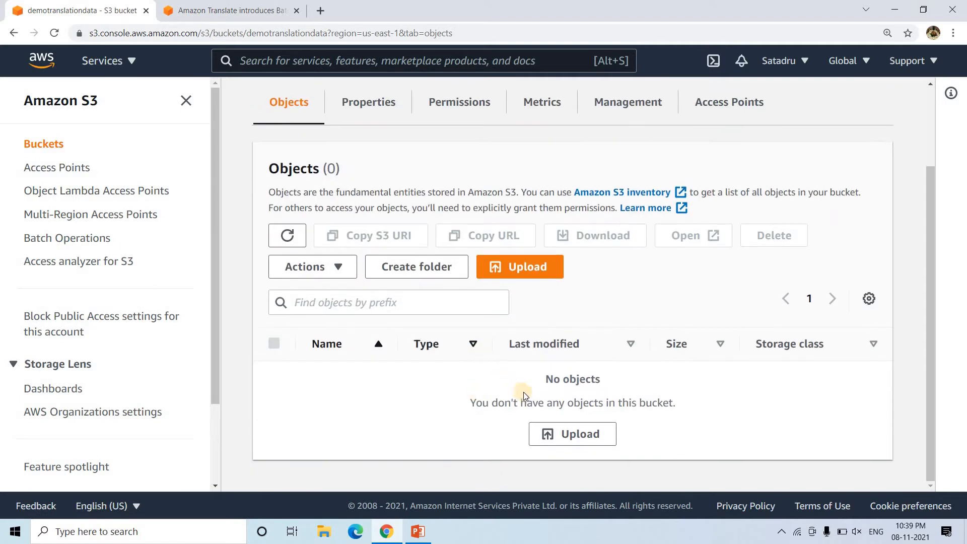
left_click(422, 275)
left_click(431, 270)
scroll(526, 372, "down", 3)
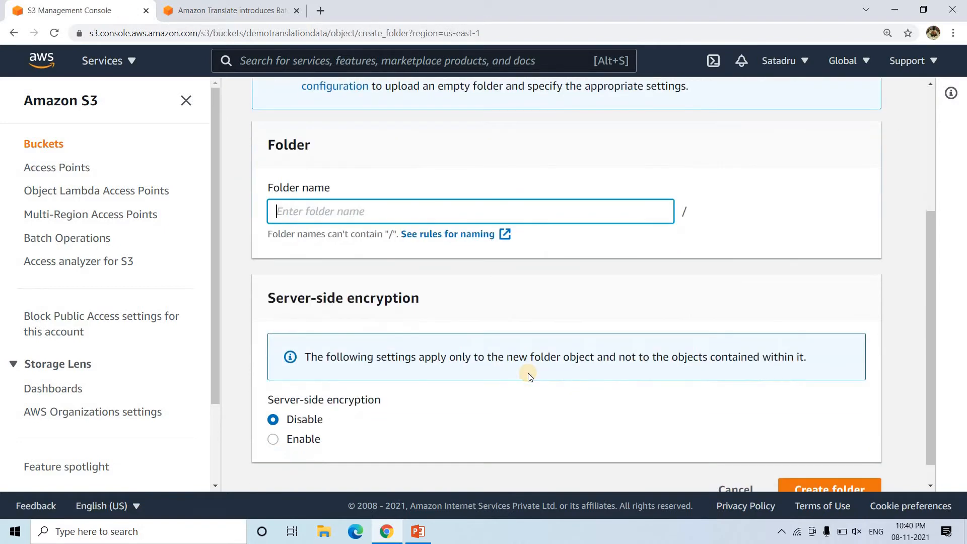
type("inputdatatobetra")
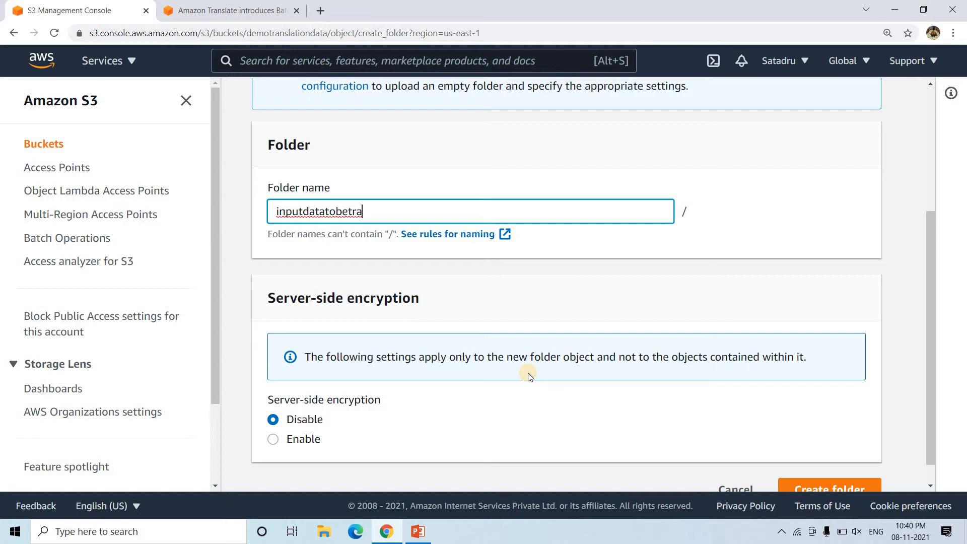
type("nslated")
key("ctrl+a")
key("ctrl+c")
scroll(655, 429, "down", 1)
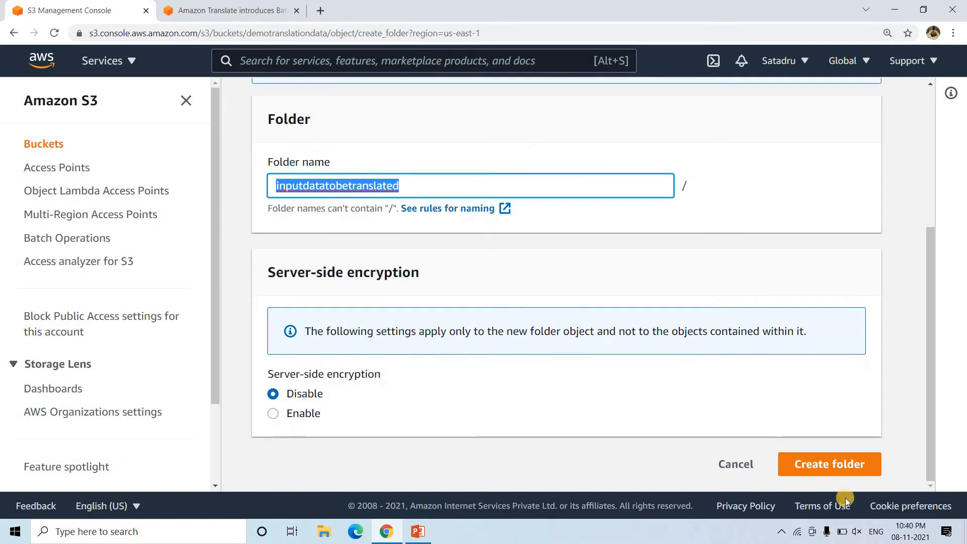
left_click(822, 469)
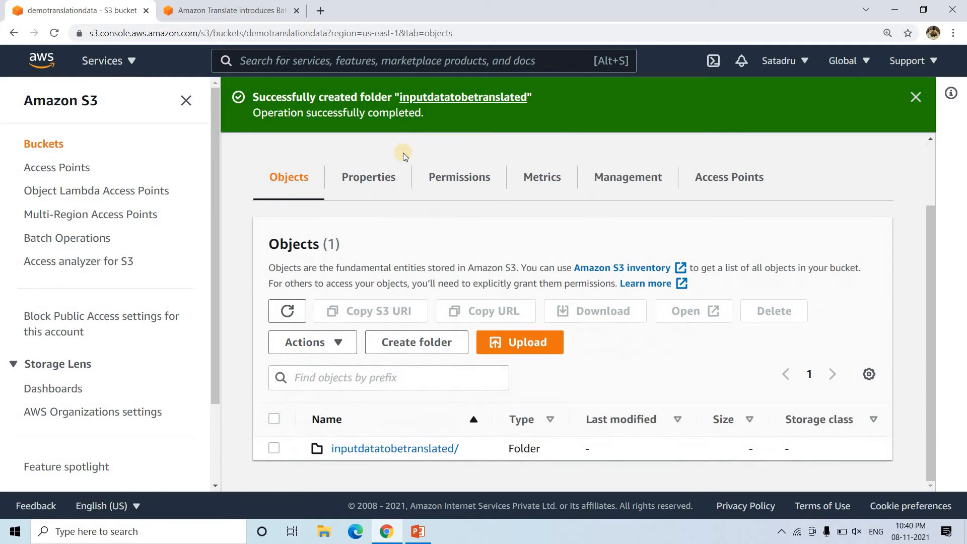
Create a second folder in the bucket named outputdataaftertranslation, adapting the copied input folder name
double_click(326, 194)
scroll(383, 469, "down", 2)
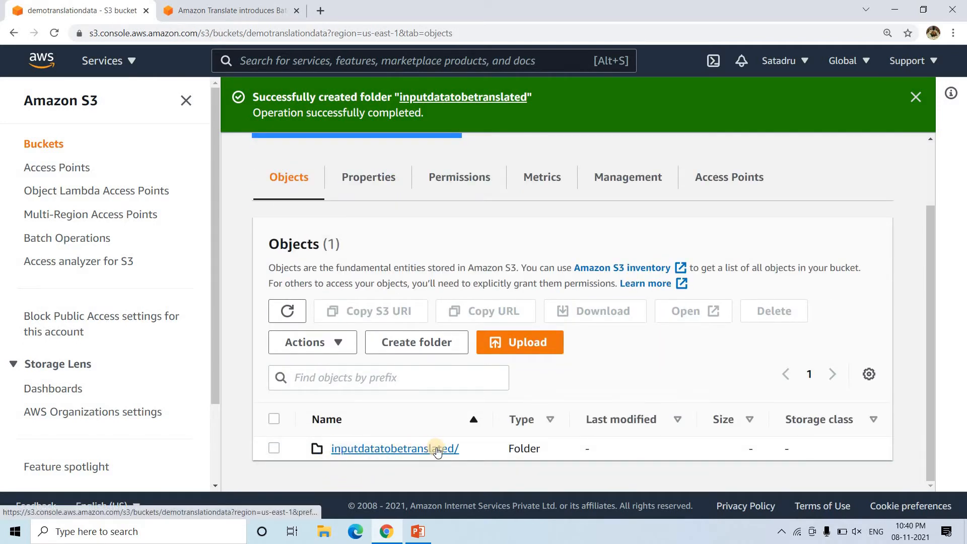
left_click(401, 348)
left_click(377, 397)
key("ctrl+v")
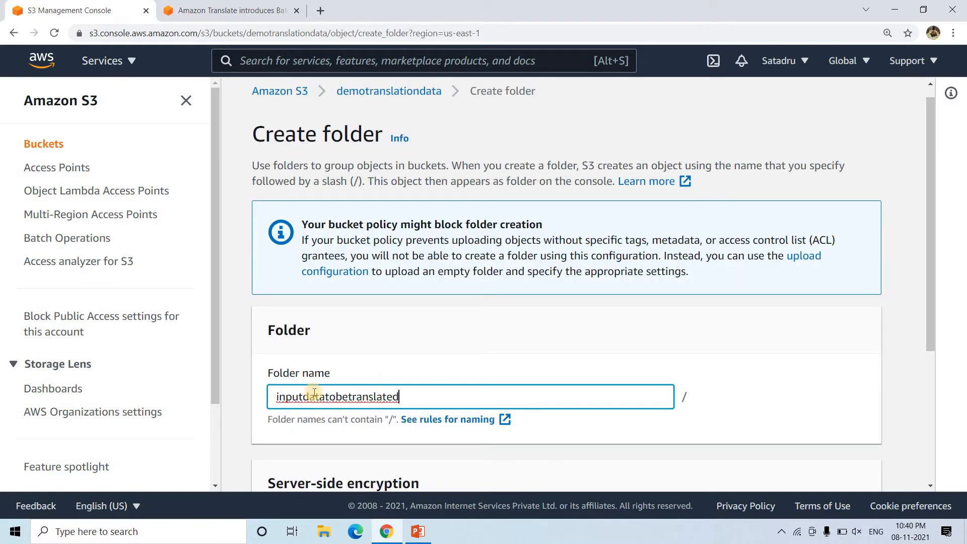
left_click(272, 396)
type("output")
left_click_drag(409, 397, 336, 399)
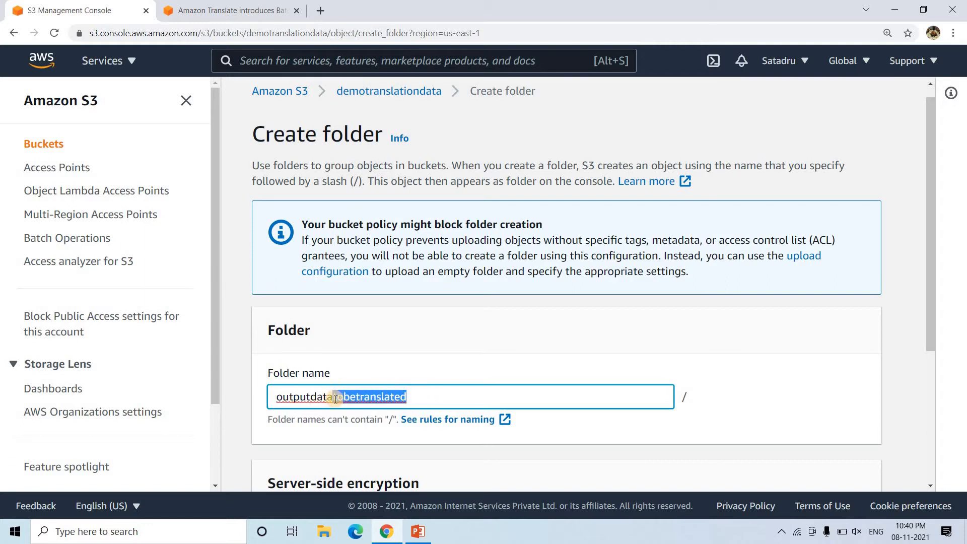
key("BackSpace")
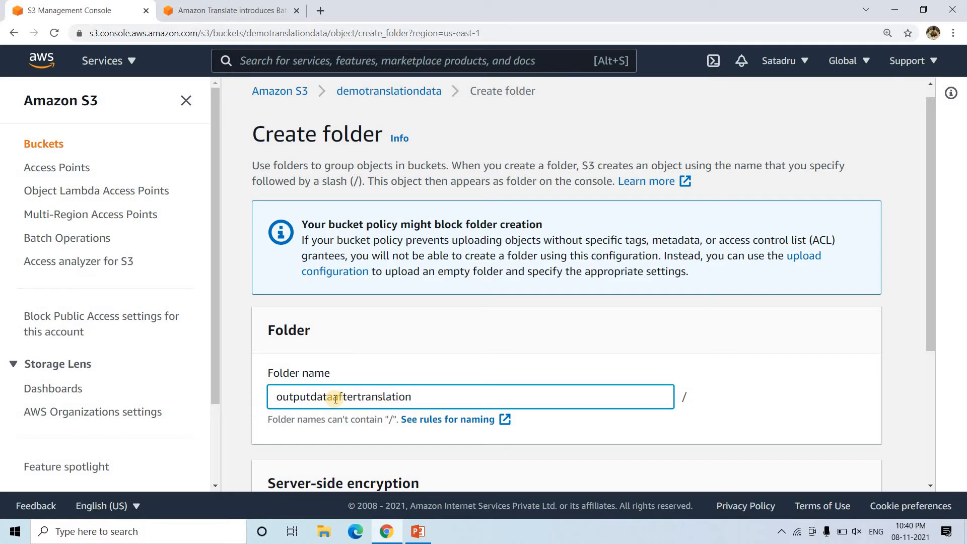
scroll(336, 399, "down", 4)
left_click(844, 461)
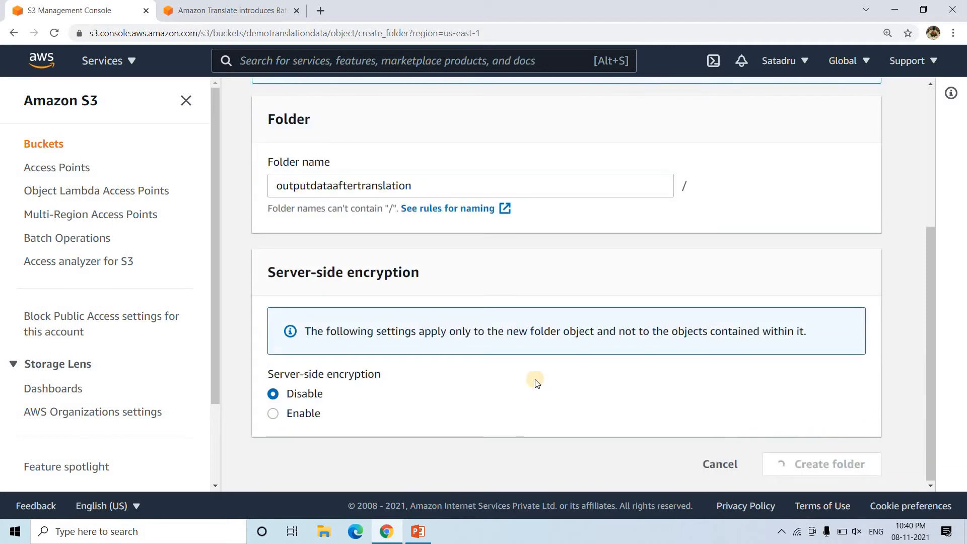
Upload the local file Trees.docx into the inputdatatobetranslated folder
scroll(349, 421, "down", 3)
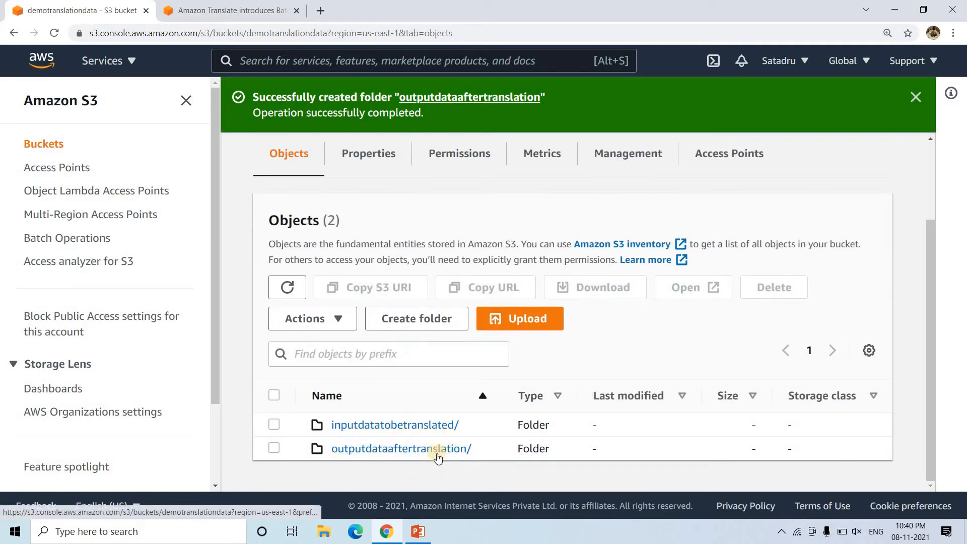
left_click(423, 429)
scroll(583, 412, "down", 2)
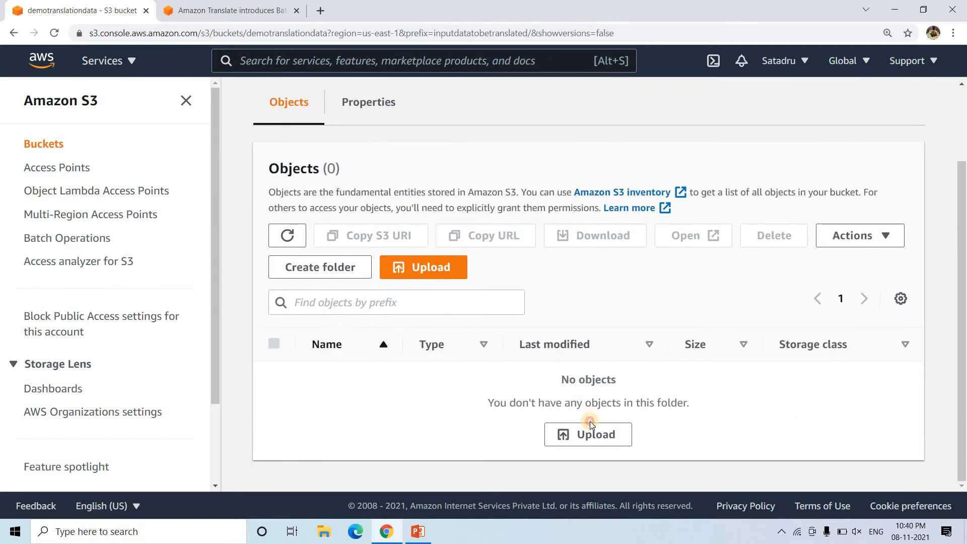
left_click(593, 433)
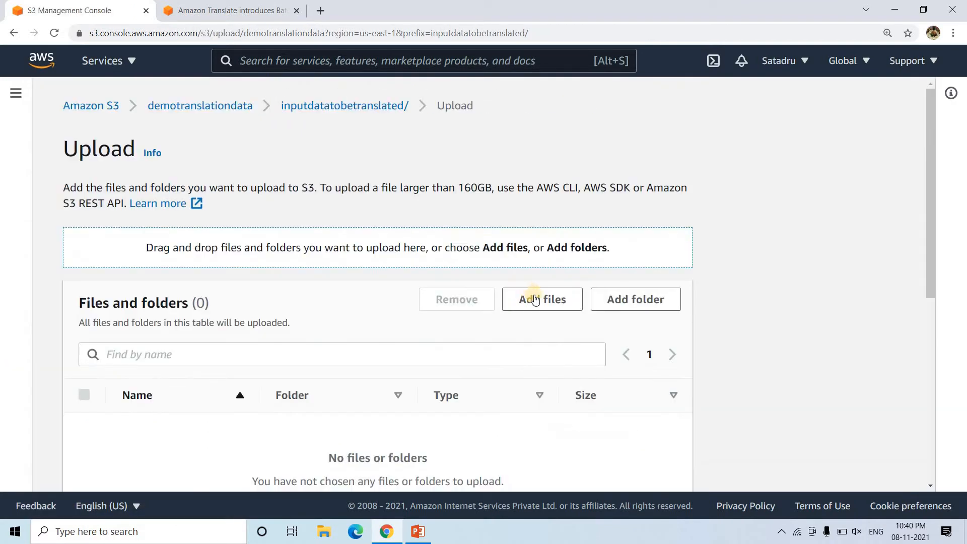
left_click(535, 301)
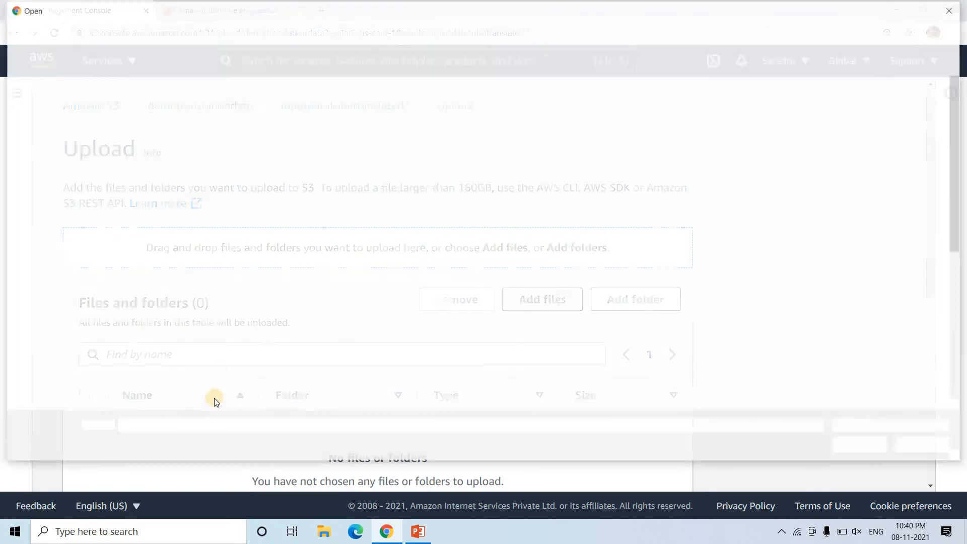
type("tr")
key("Down")
key("Down")
key("Down")
key("Return")
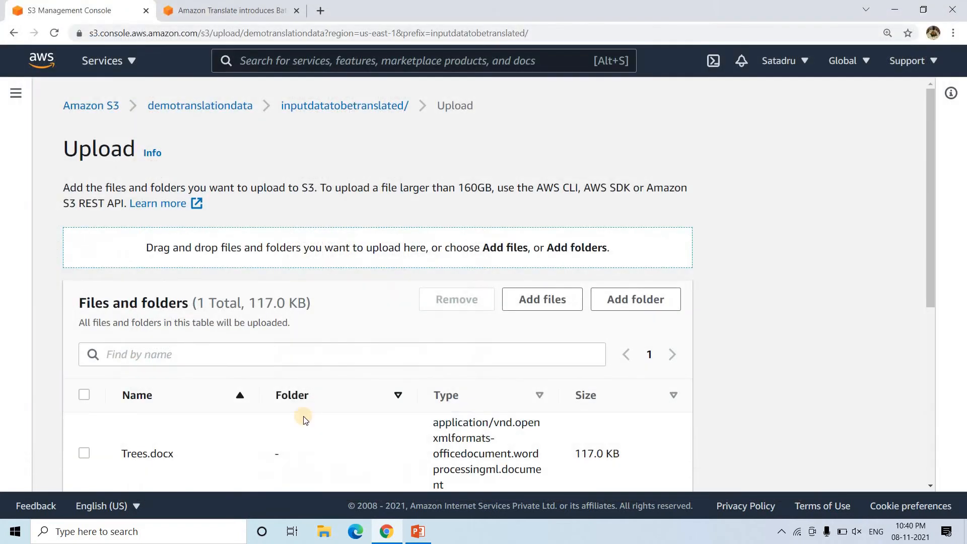
scroll(184, 399, "down", 5)
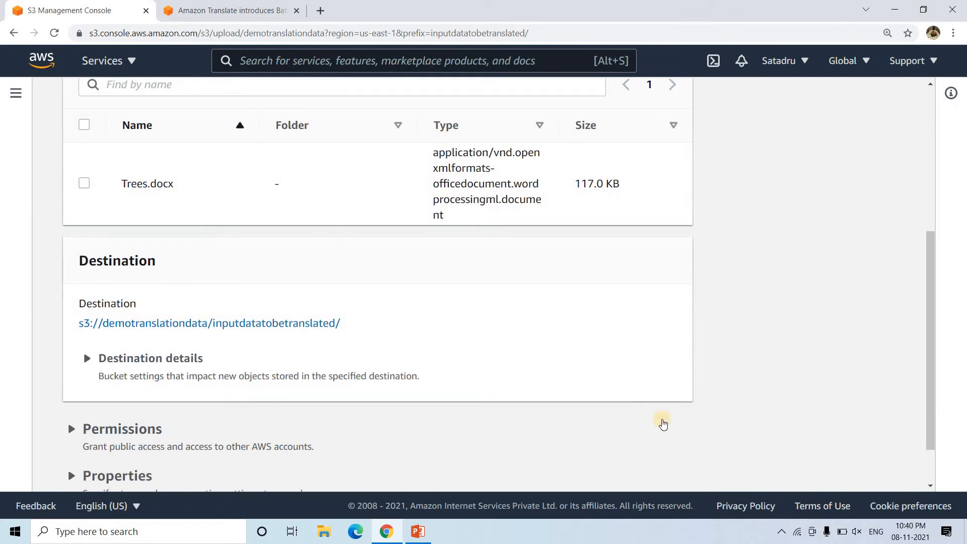
scroll(645, 423, "down", 1)
left_click(669, 463)
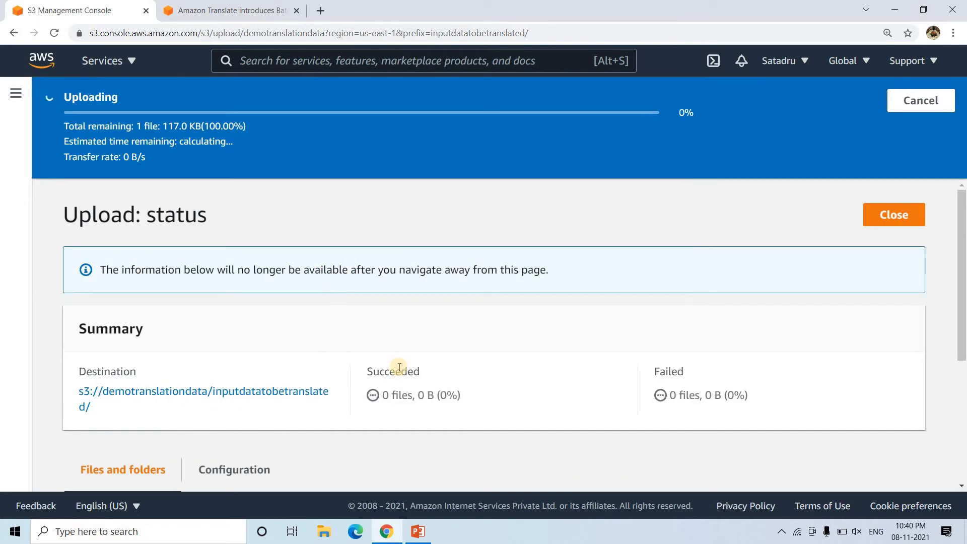
Search the computer for the Trees Word document and open it in Word
left_click(185, 541)
type("Tree")
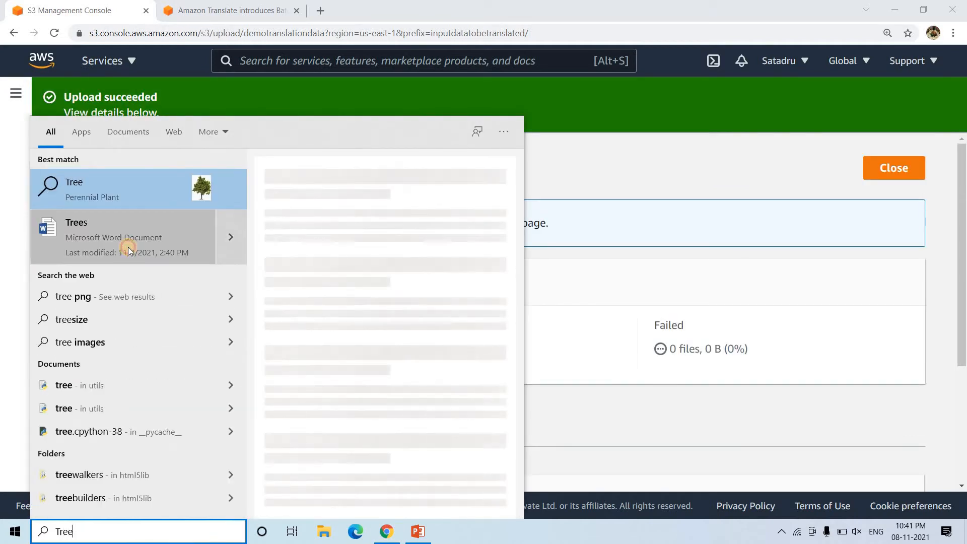
left_click(128, 247)
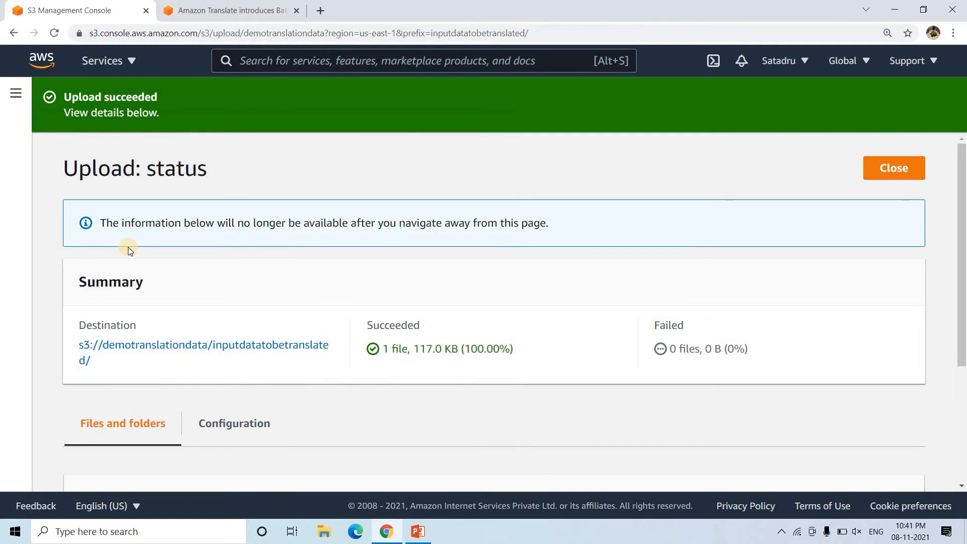
Review the upload status and go to the destination folder inputdatatobetranslated to check the uploaded file
scroll(411, 454, "down", 5)
scroll(273, 367, "up", 5)
left_click(197, 351)
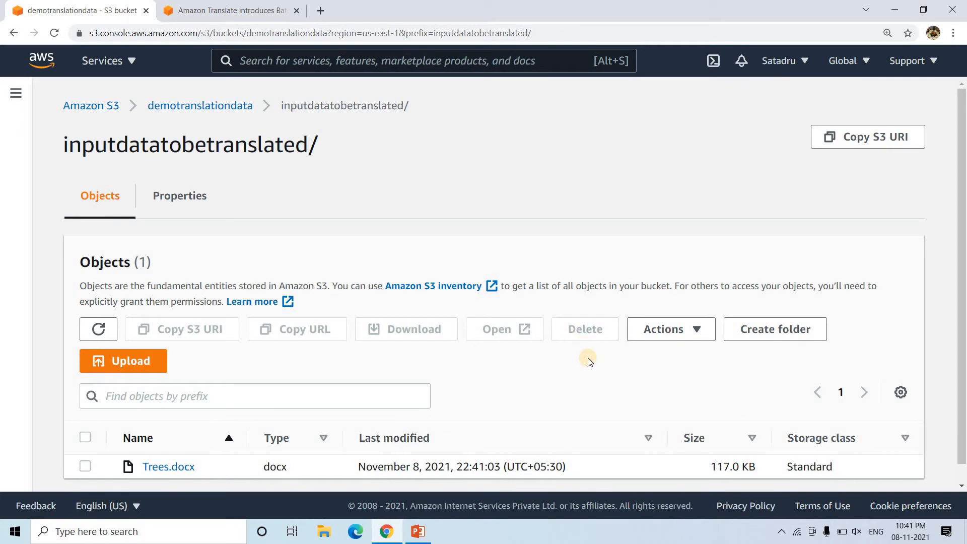
scroll(416, 425, "down", 1)
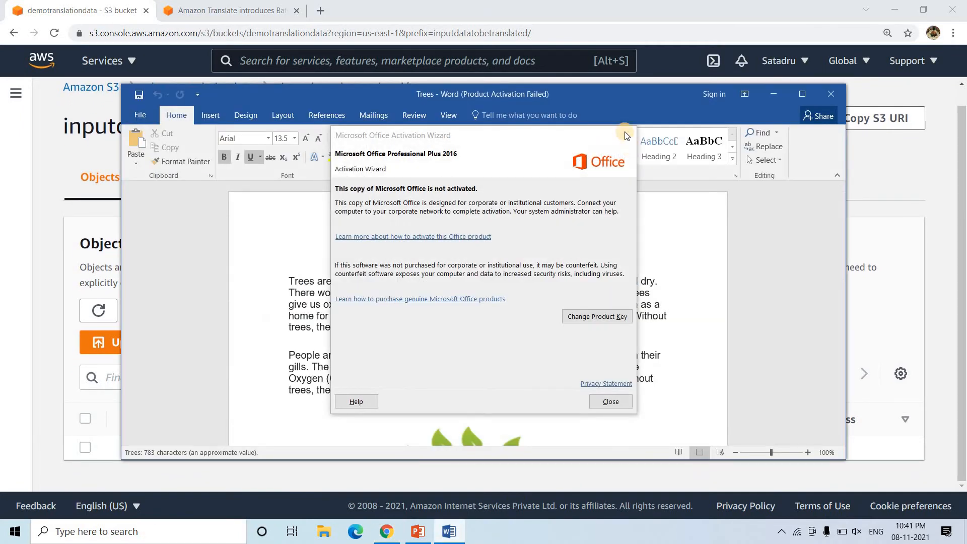
Dismiss the Office activation wizard, maximize the Trees document and examine its heading, paragraphs and tree picture
left_click(625, 135)
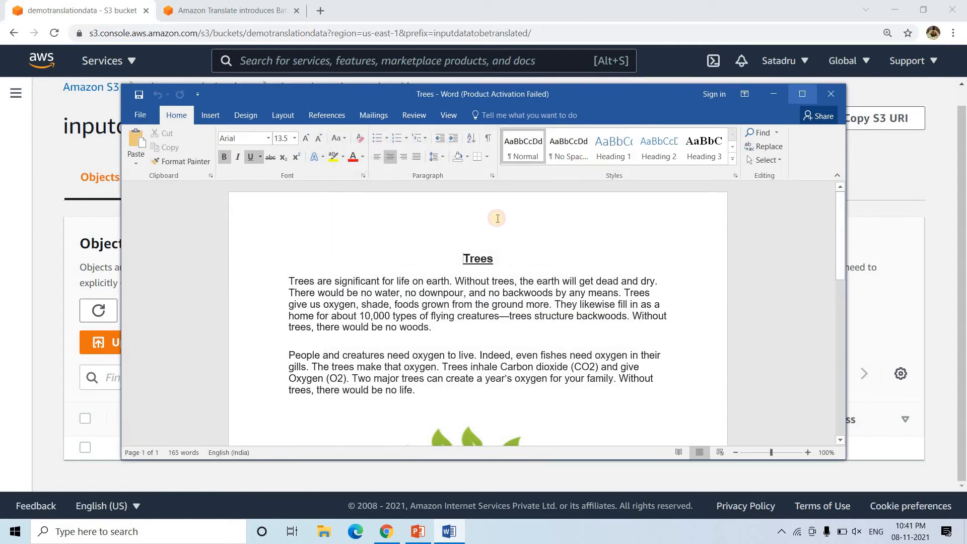
left_click(802, 95)
left_click_drag(455, 175, 477, 175)
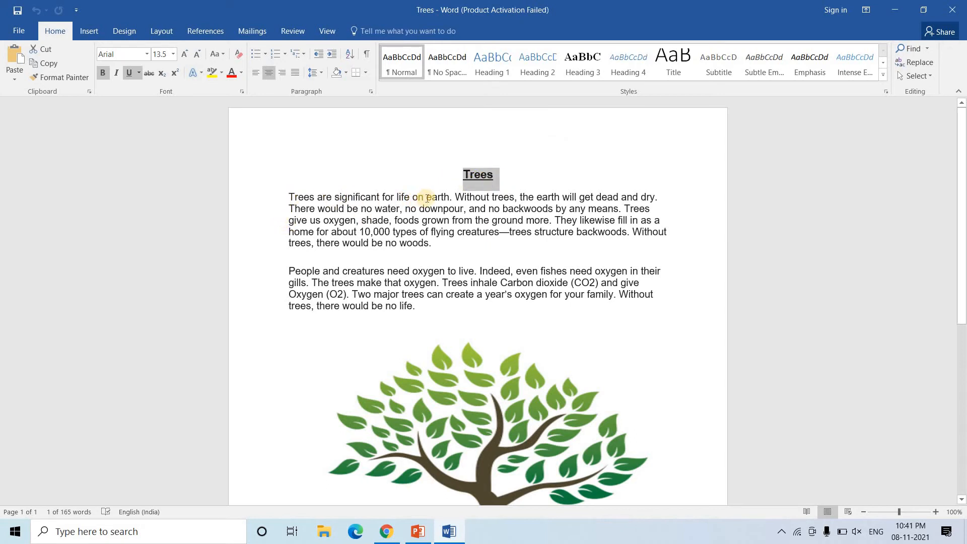
left_click_drag(450, 197, 655, 198)
left_click(449, 310)
scroll(582, 371, "down", 3)
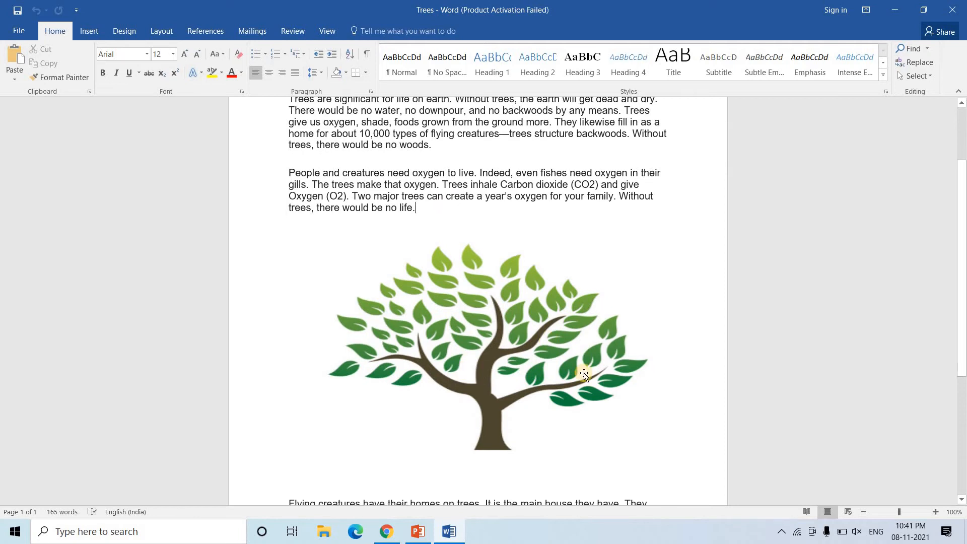
scroll(479, 260, "up", 3)
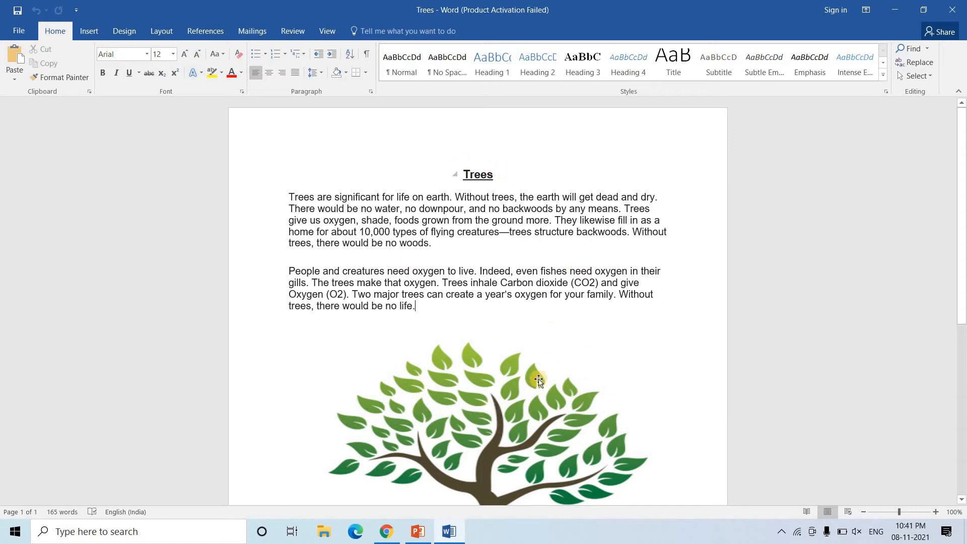
scroll(536, 375, "down", 1)
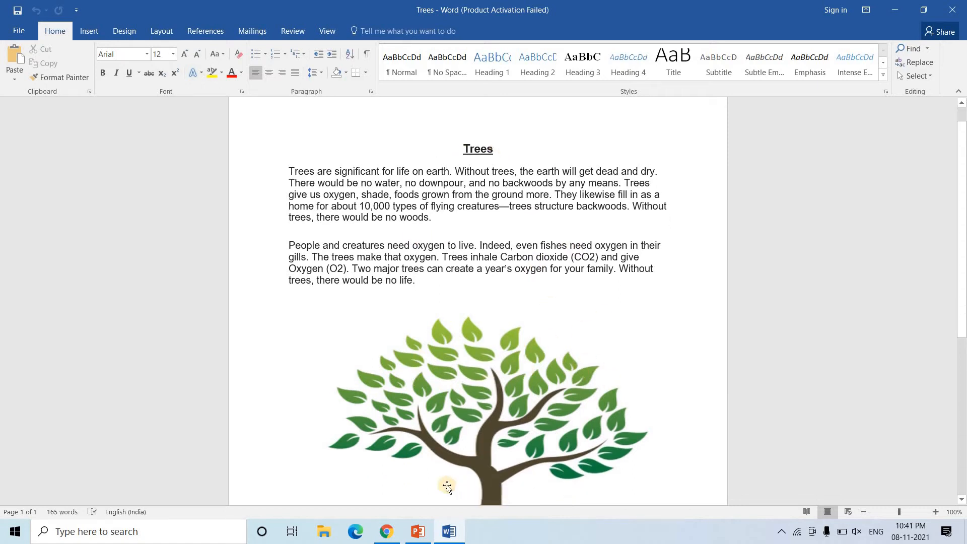
Switch to Chrome, open the AWS Management Console in a new tab and go to the Amazon Translate service
left_click(382, 536)
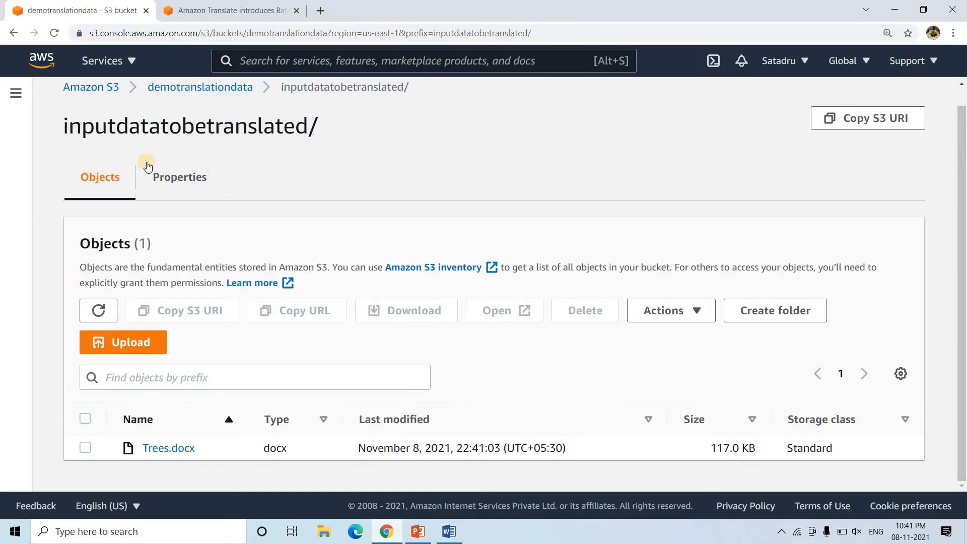
right_click(42, 62)
left_click(75, 70)
left_click(224, 11)
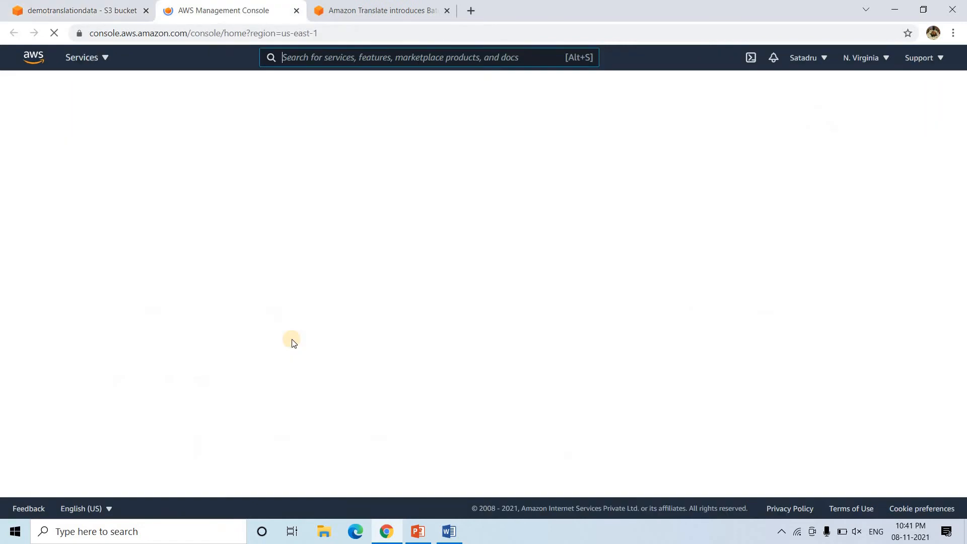
left_click(167, 256)
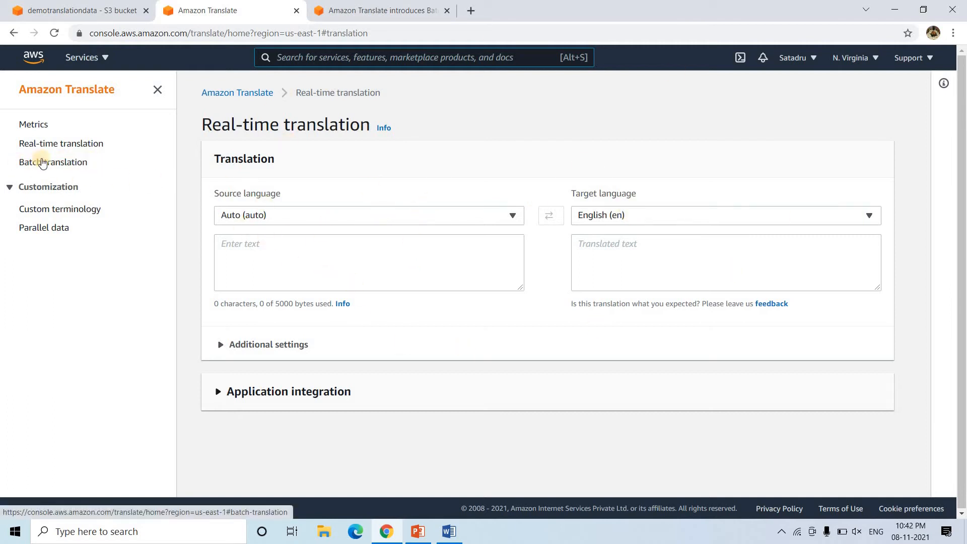
Start a new batch translation job and name it translationdatademoyt
left_click(59, 164)
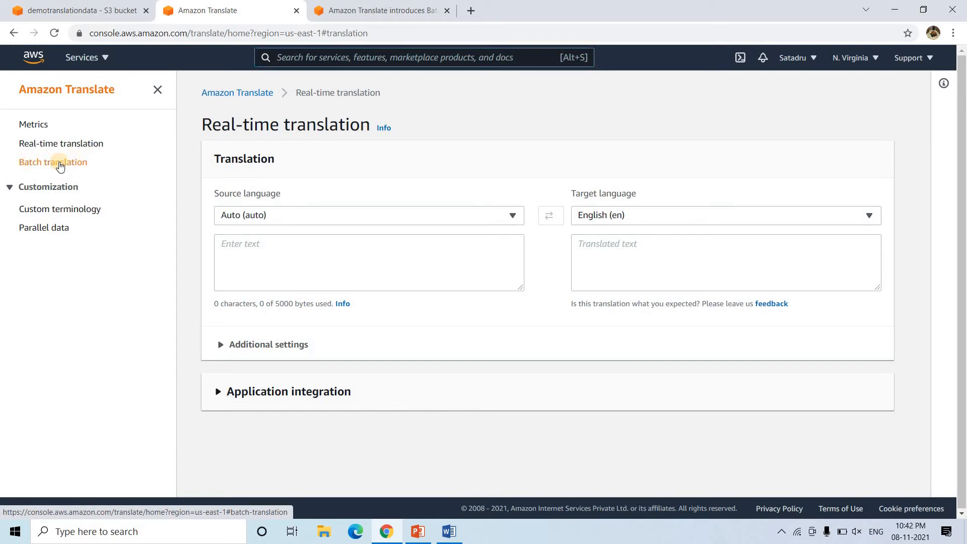
left_click(865, 132)
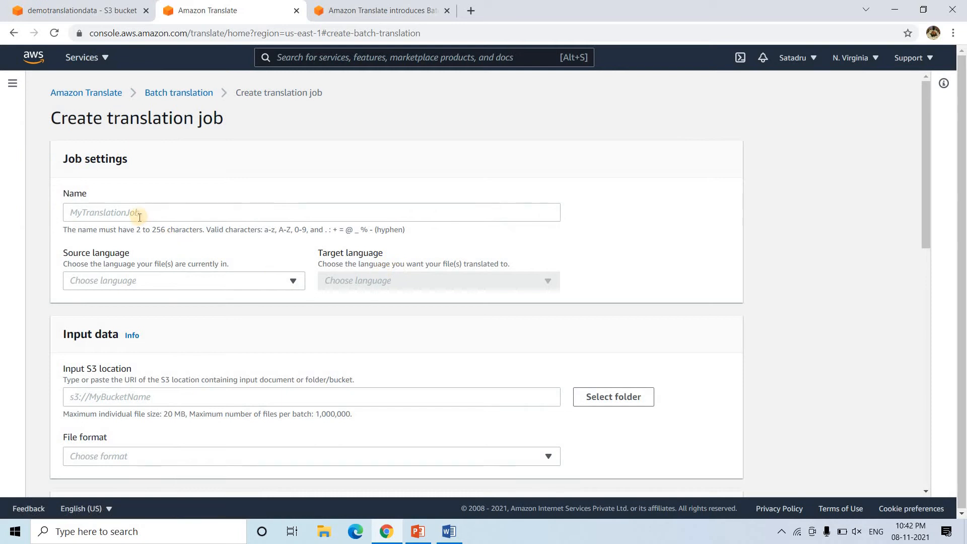
left_click(140, 215)
type("translationdatademoyt")
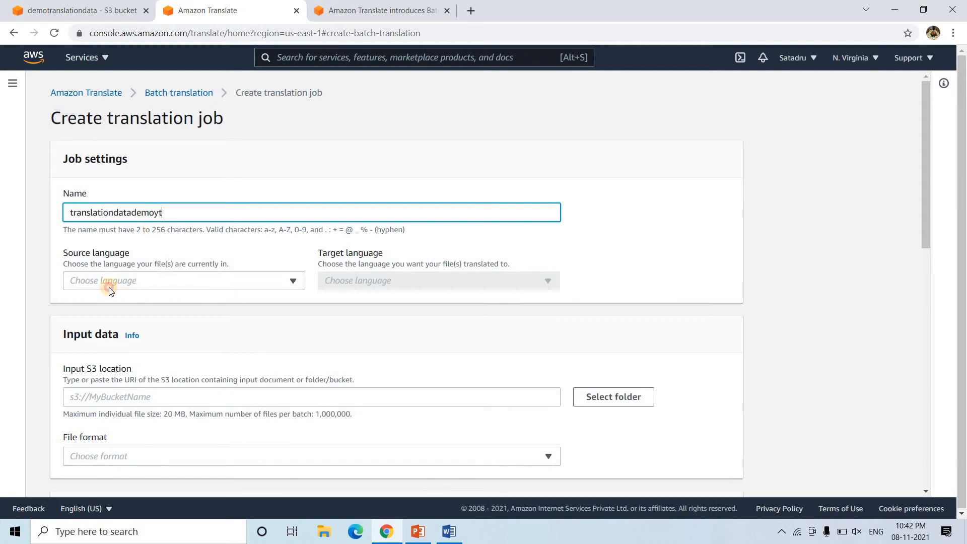
Set the job's source language to English (en) and its target language to Bengali (bn)
left_click(110, 289)
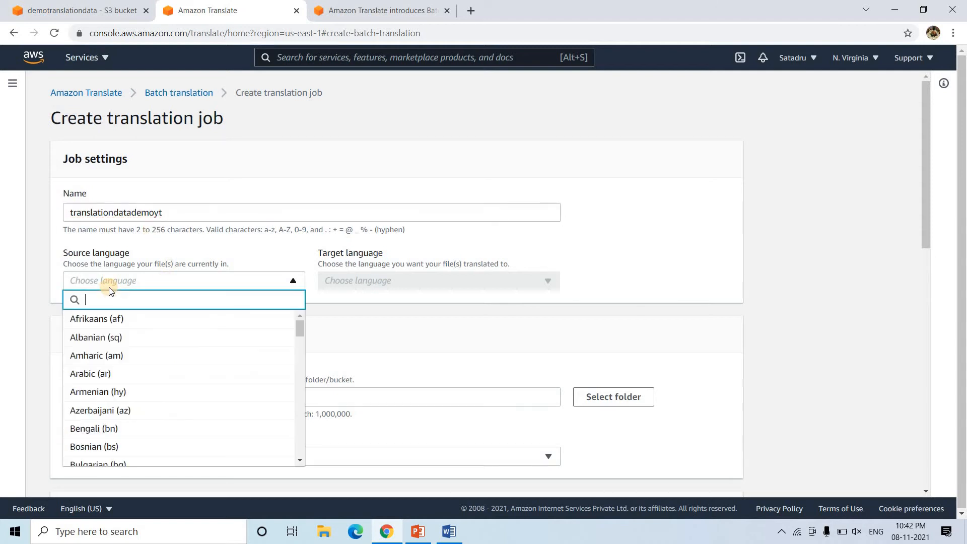
type("En")
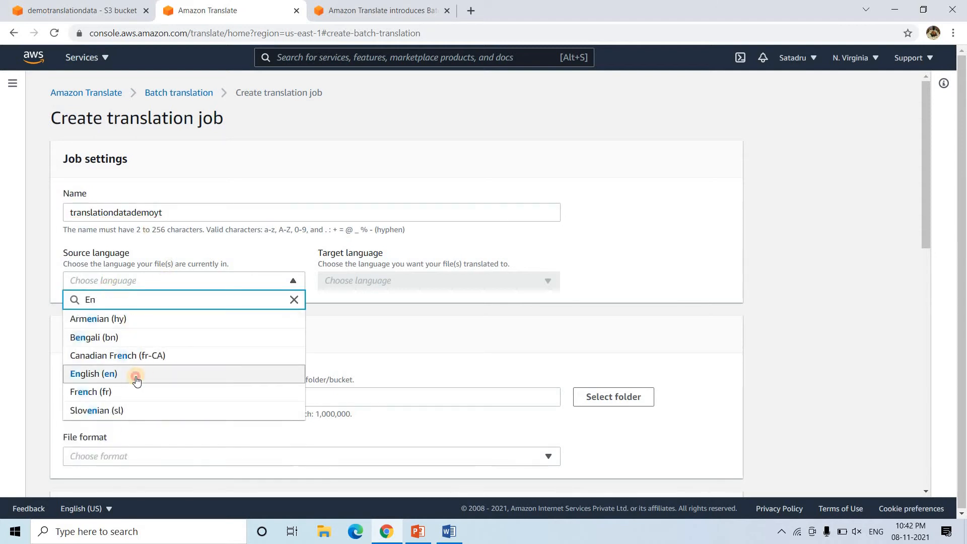
key("Return")
left_click(407, 278)
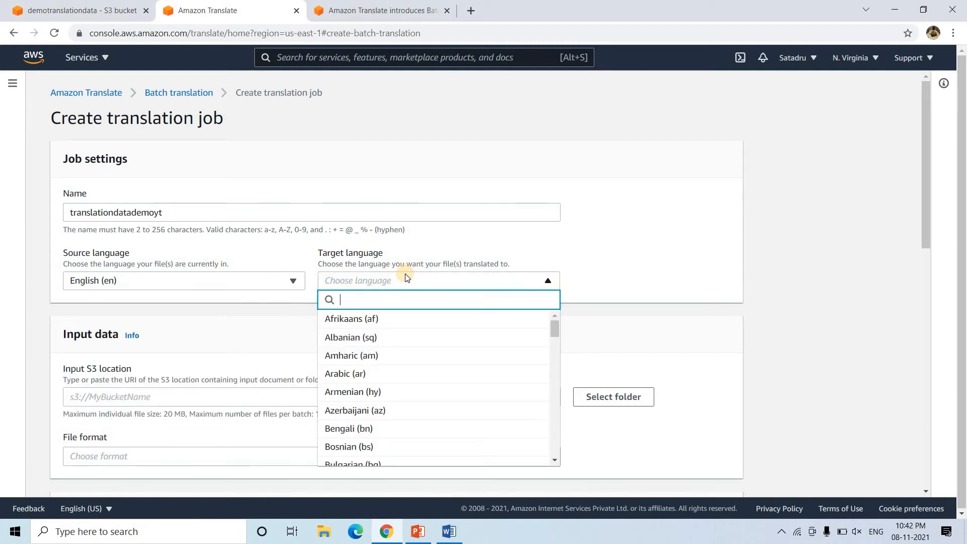
type("Ben")
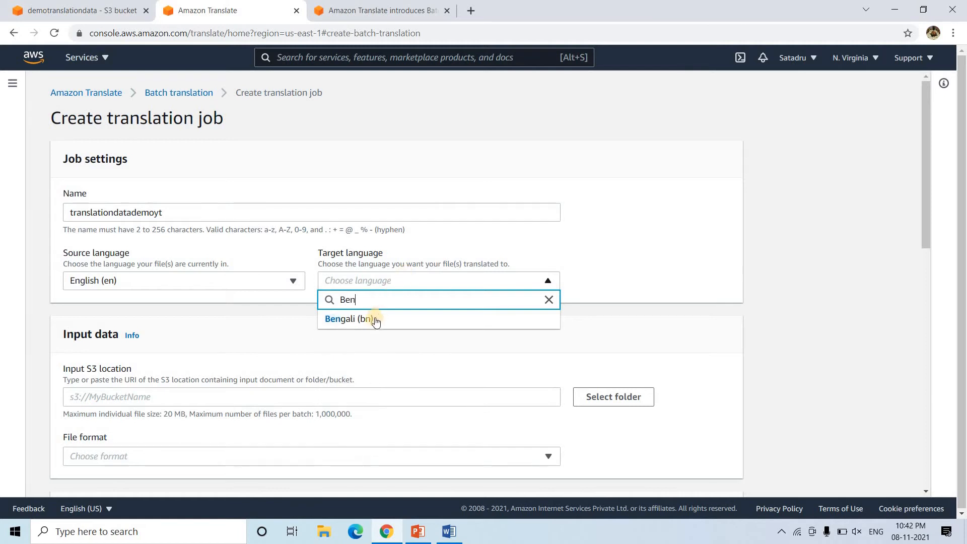
key("Return")
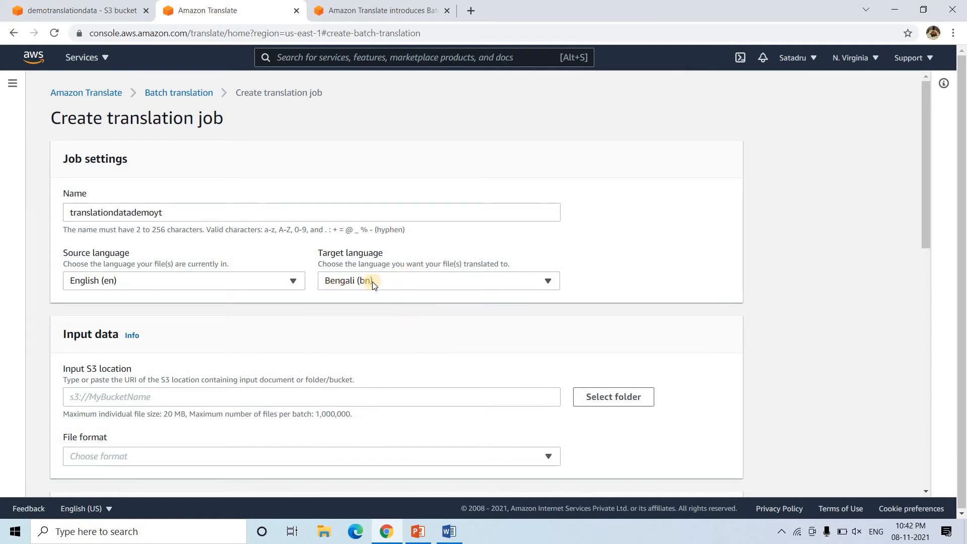
Choose the inputdatatobetranslated folder of demotranslationdata as the input S3 location and set the file format to Word document (.docx)
scroll(388, 285, "down", 3)
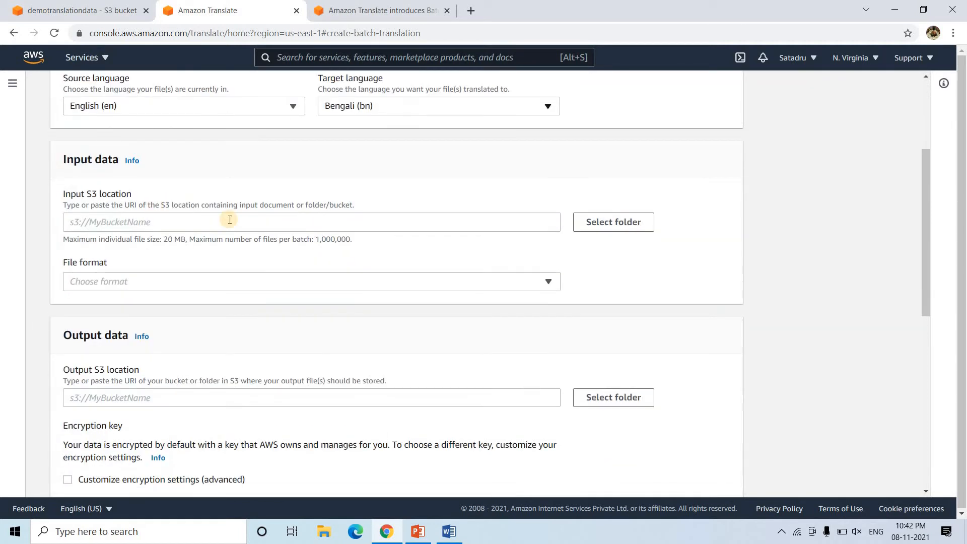
left_click(154, 222)
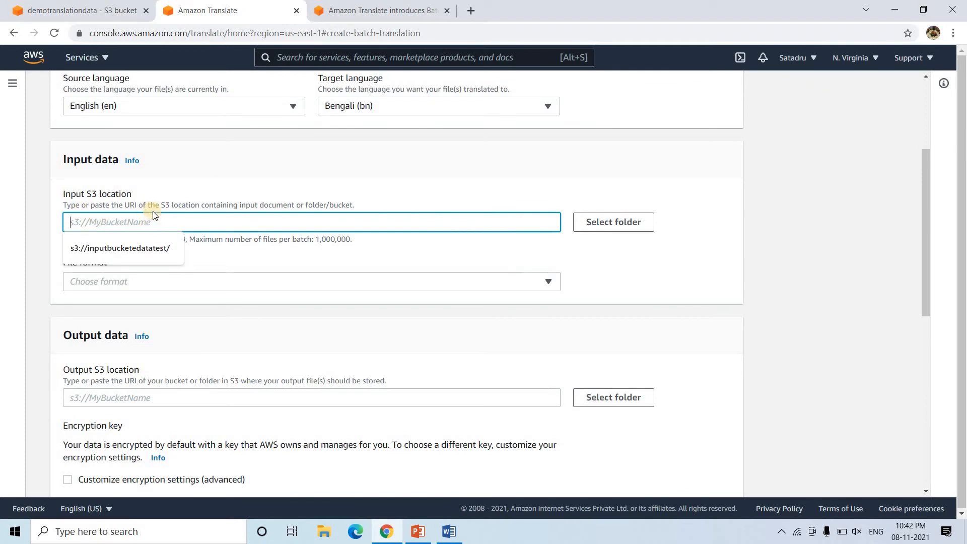
left_click(235, 200)
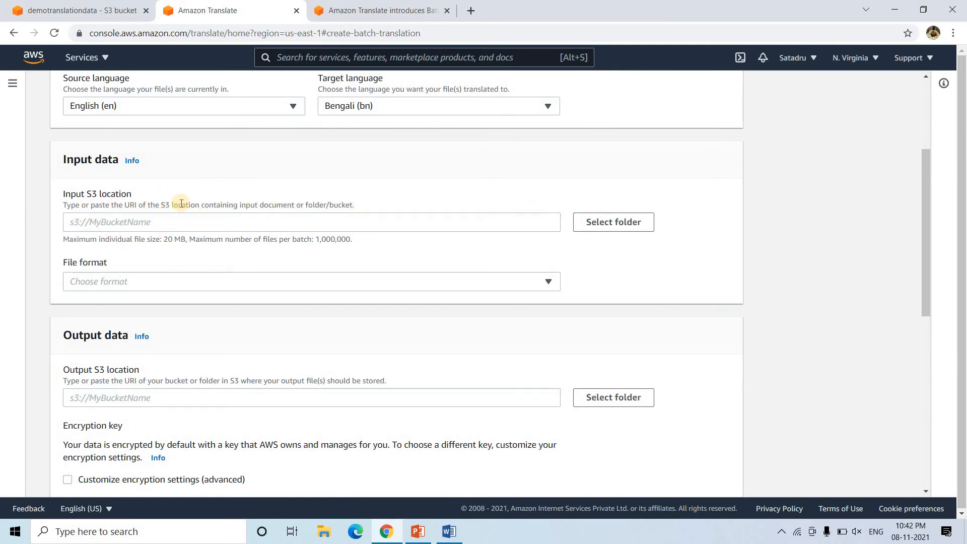
left_click(589, 222)
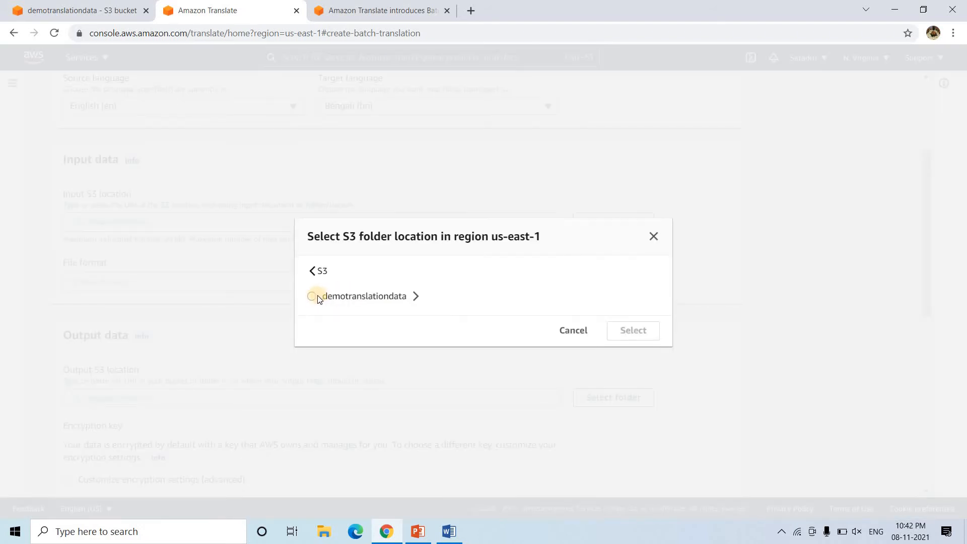
left_click(336, 296)
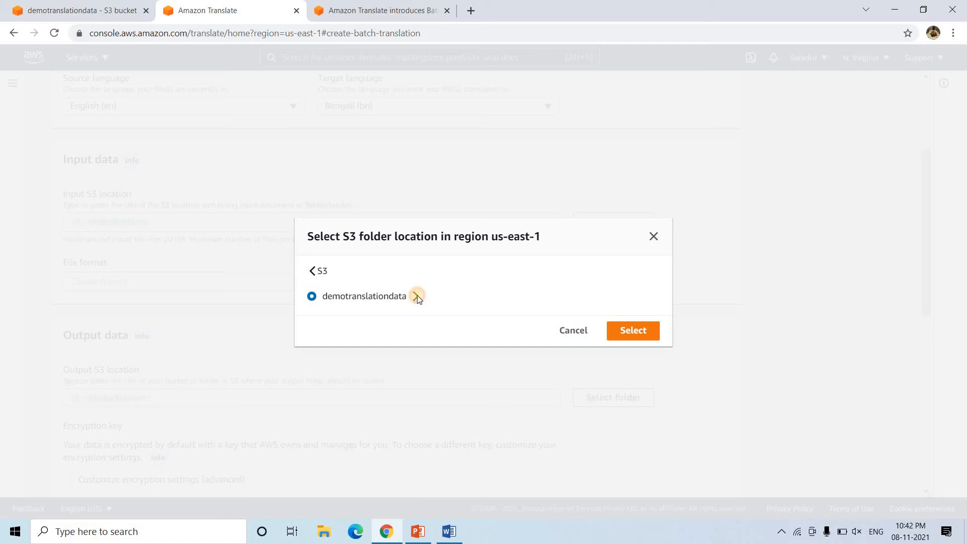
left_click(417, 297)
left_click(312, 287)
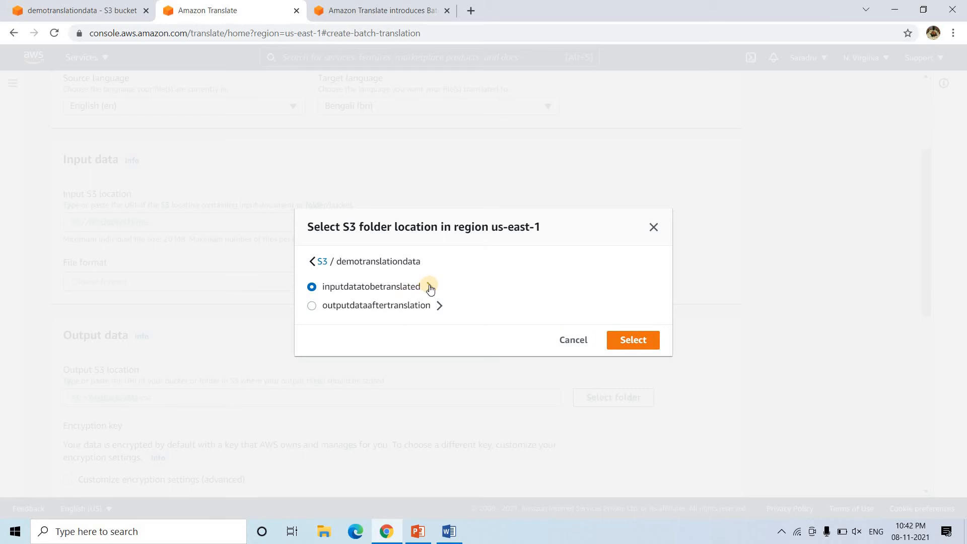
left_click(630, 338)
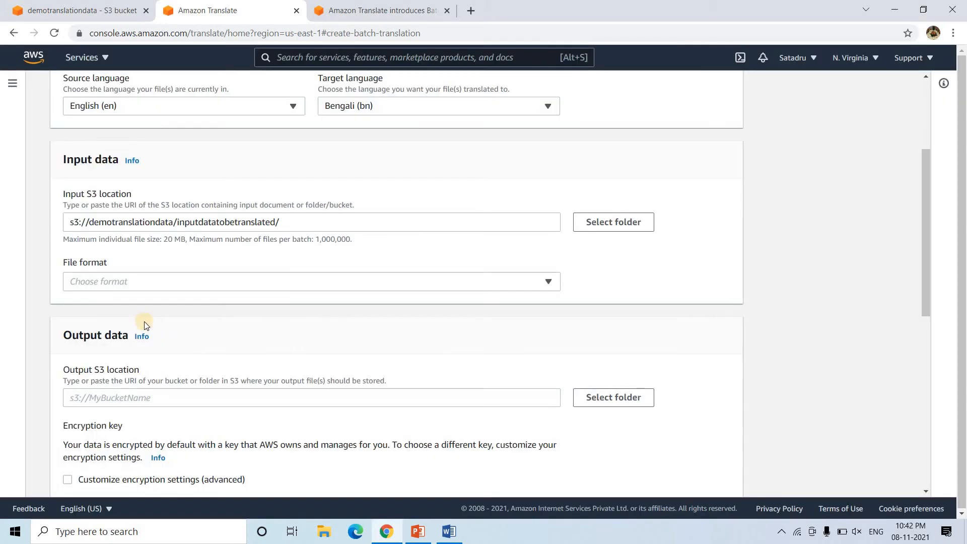
left_click(374, 287)
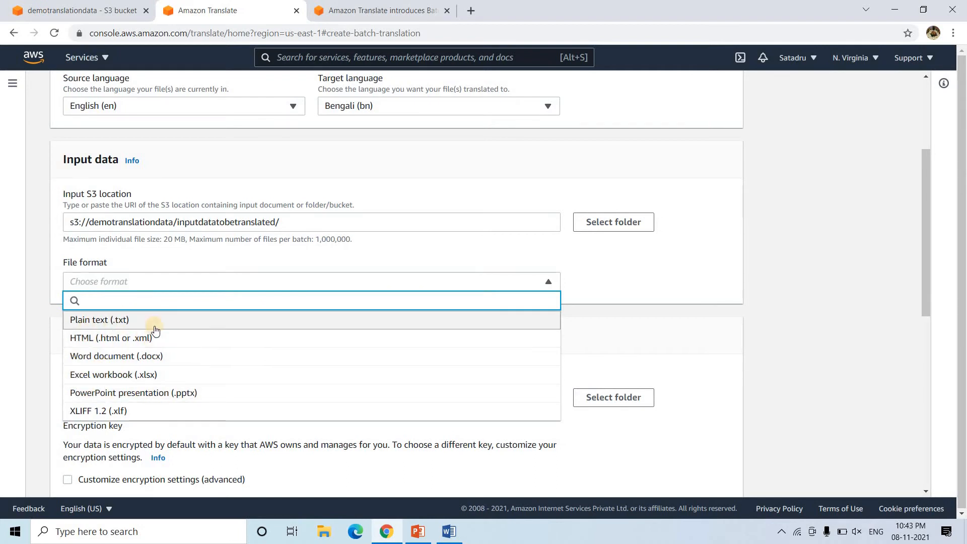
left_click(158, 359)
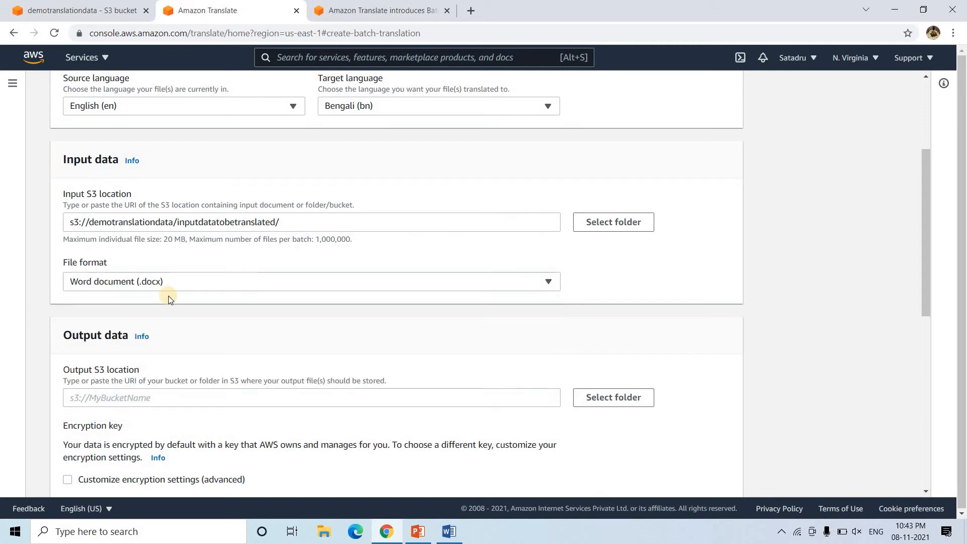
Choose the outputdataaftertranslation folder in the demotranslationdata bucket as the output S3 location
scroll(169, 299, "down", 3)
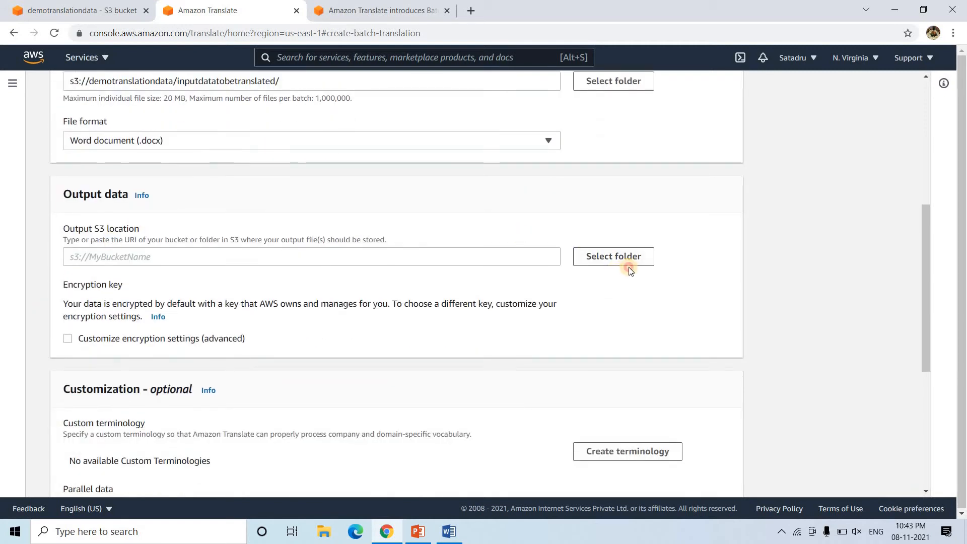
left_click(630, 258)
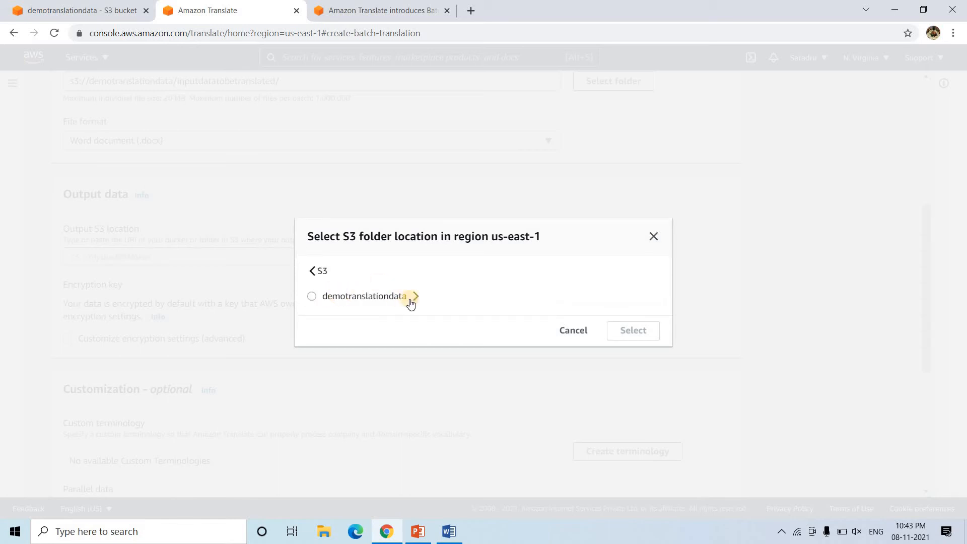
left_click(413, 298)
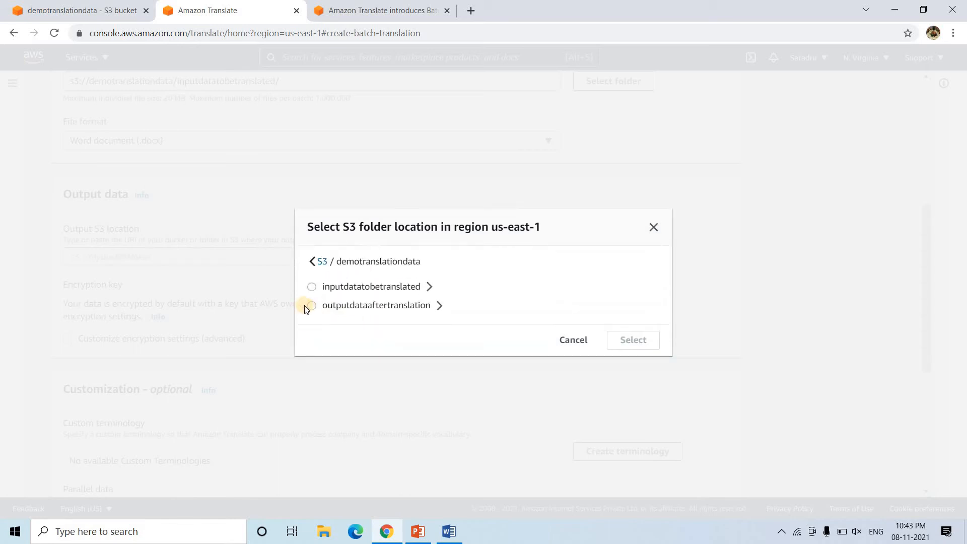
left_click(385, 303)
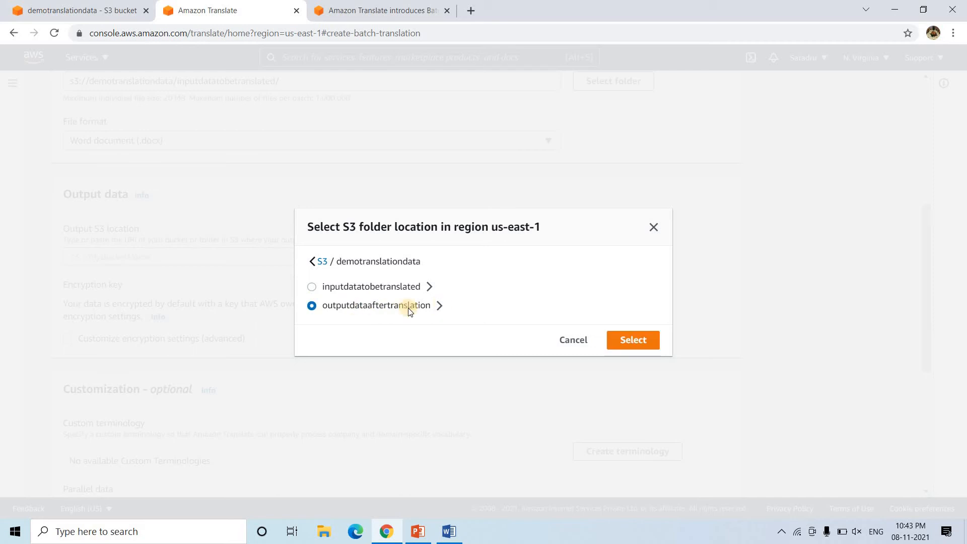
left_click(644, 335)
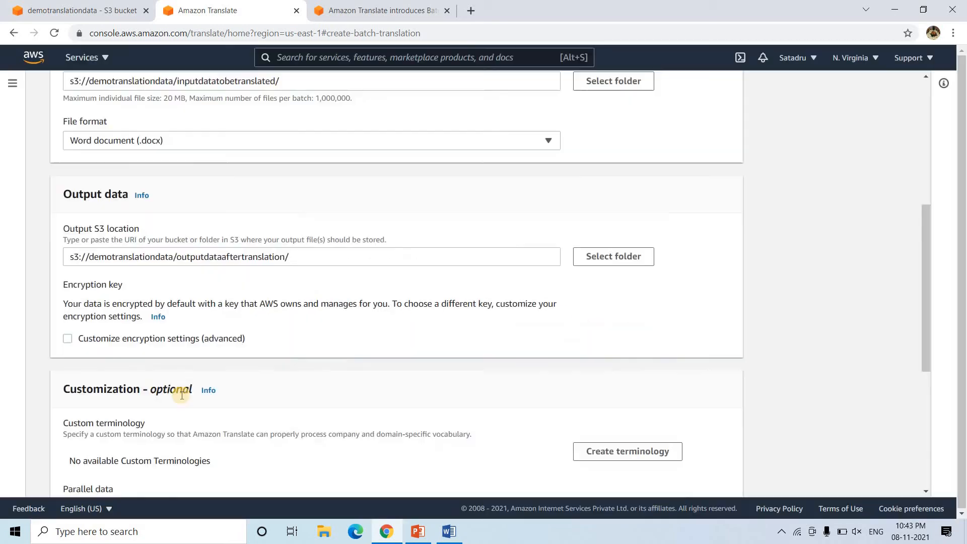
Choose to create an IAM role with access to the input and output S3 buckets and name it demoaccessyt
scroll(86, 201, "down", 1)
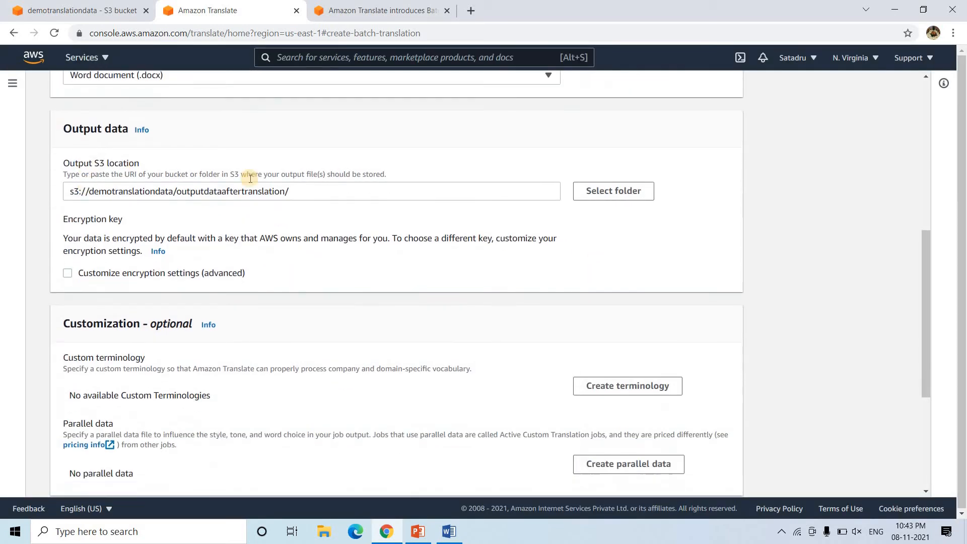
scroll(362, 250, "down", 4)
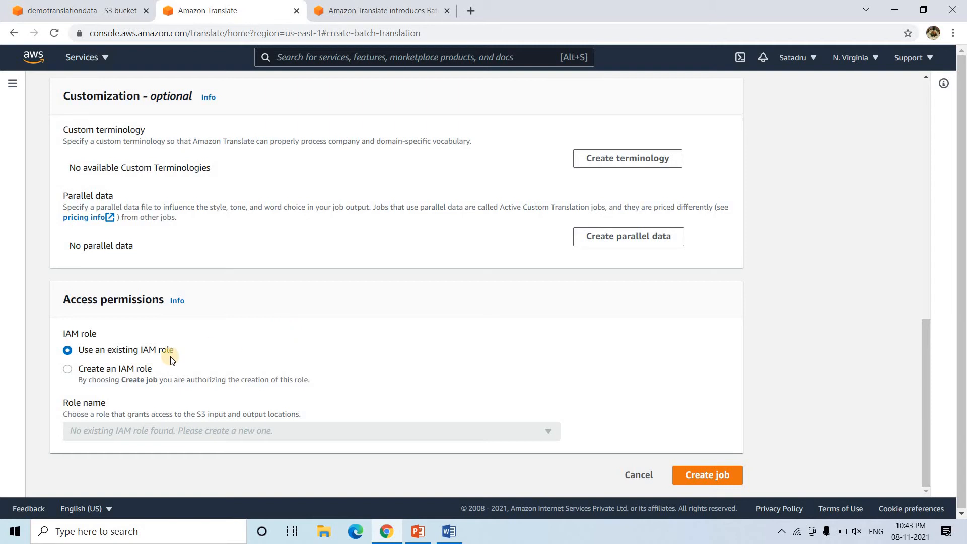
left_click(68, 369)
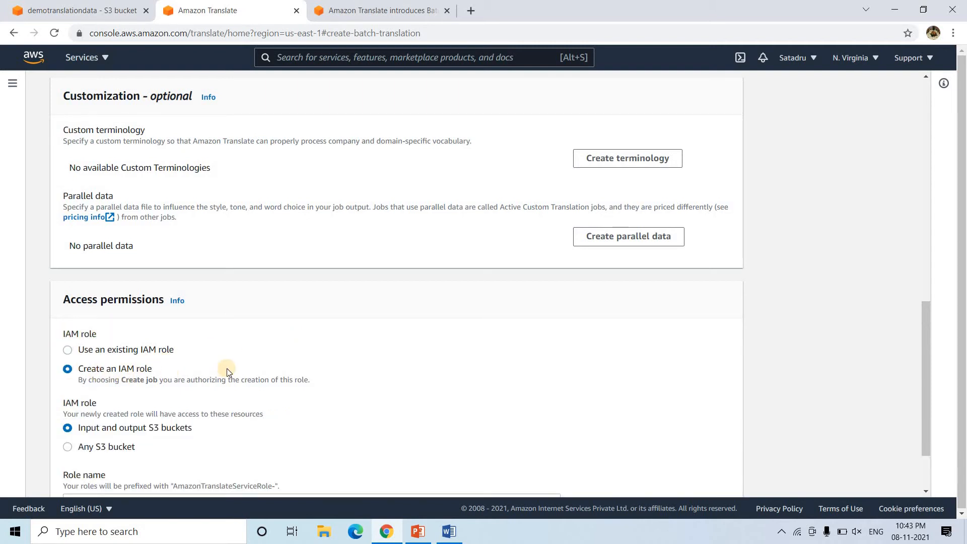
scroll(227, 372, "down", 1)
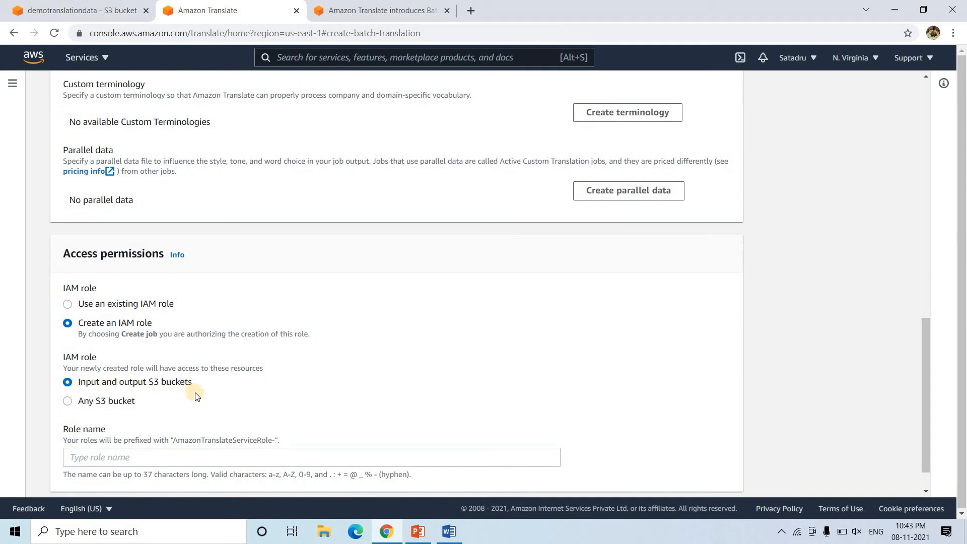
left_click(243, 465)
type("demoacc")
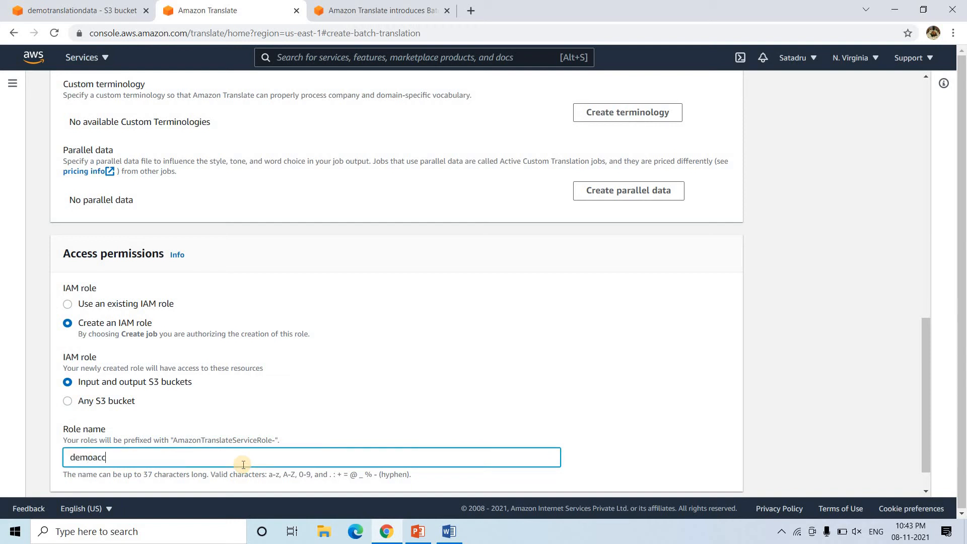
type("essyt")
Submit the completed form to create the translation job
scroll(243, 465, "down", 1)
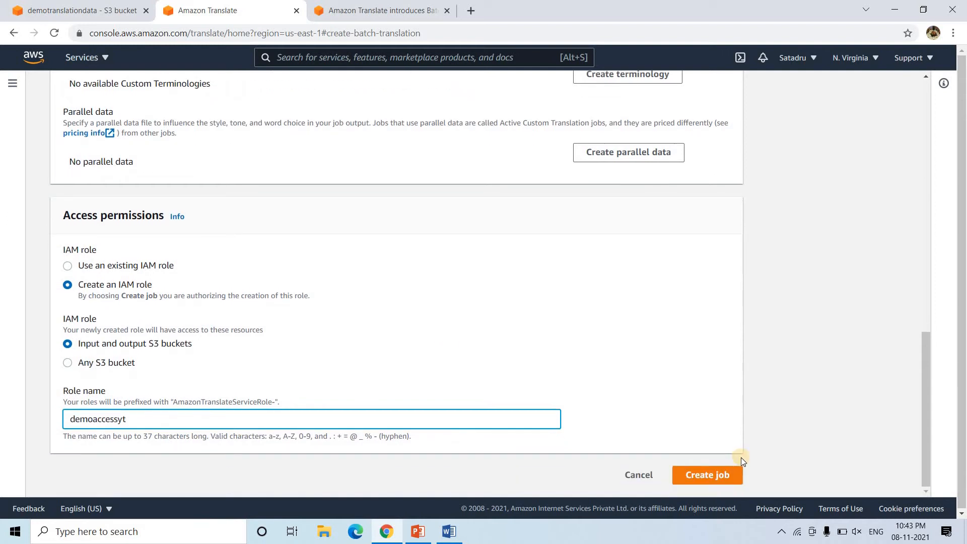
left_click(715, 473)
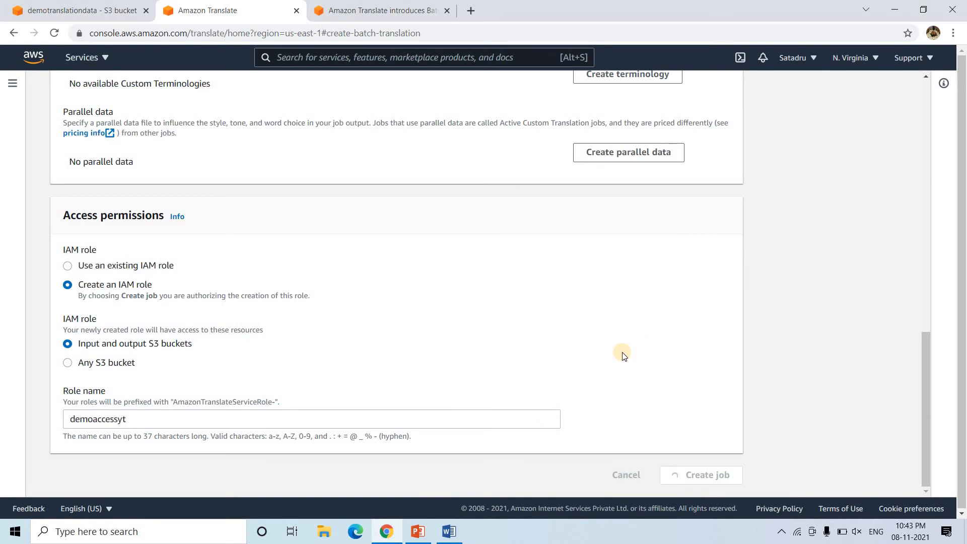
scroll(625, 356, "up", 11)
scroll(624, 357, "down", 11)
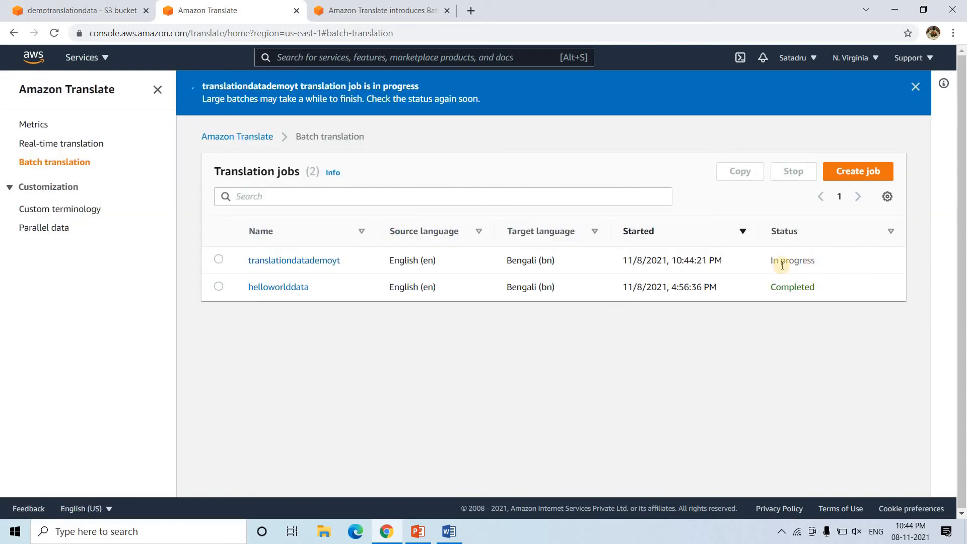
Check the status of the translationdatademoyt job and refresh the list of translation jobs
left_click(784, 263)
triple_click(784, 263)
left_click(784, 263)
left_click(54, 33)
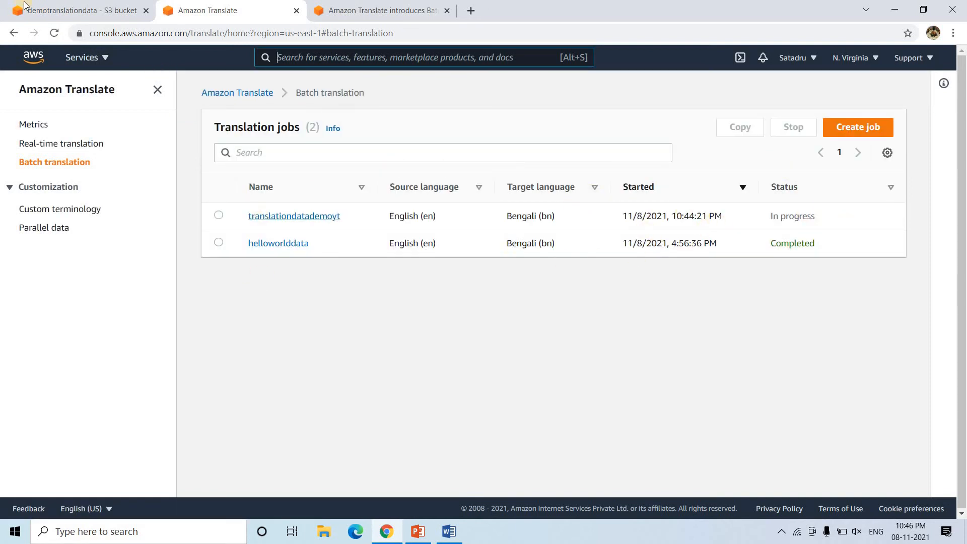
left_click(53, 33)
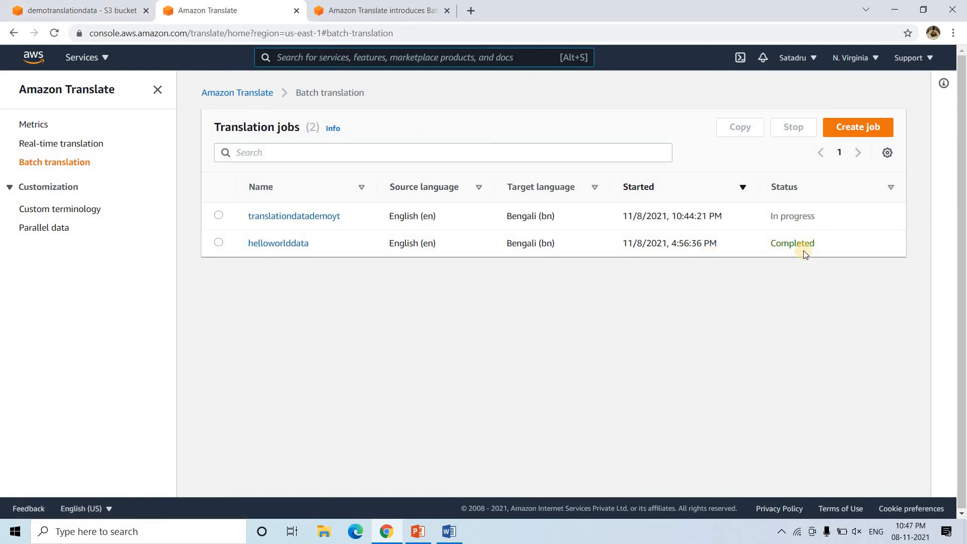
Recheck the translationdatademoyt job's status by reloading the batch translation page
double_click(795, 216)
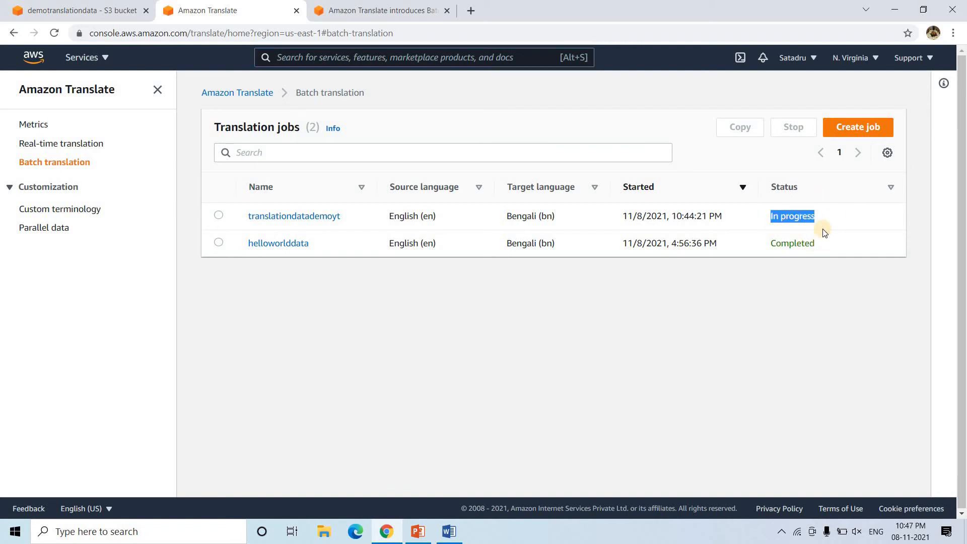
left_click(485, 274)
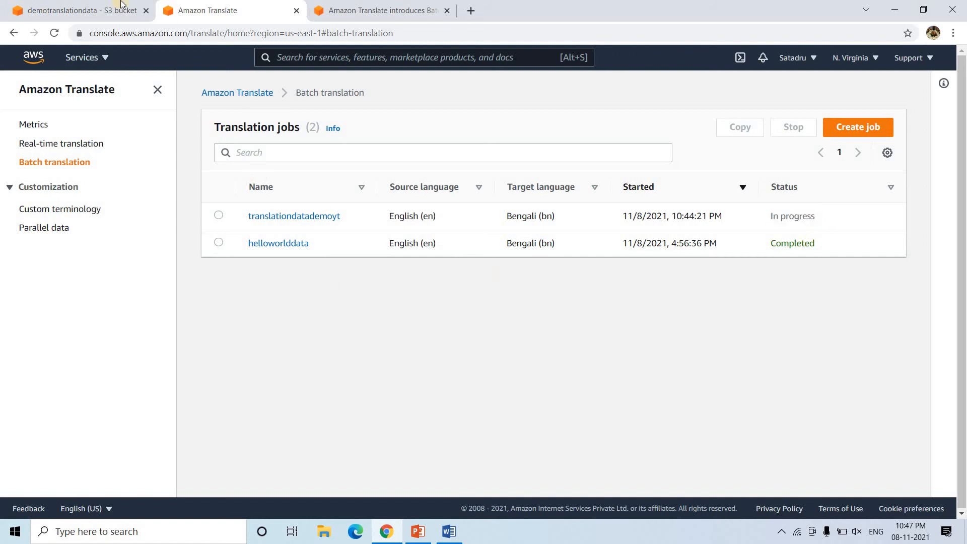
left_click(59, 32)
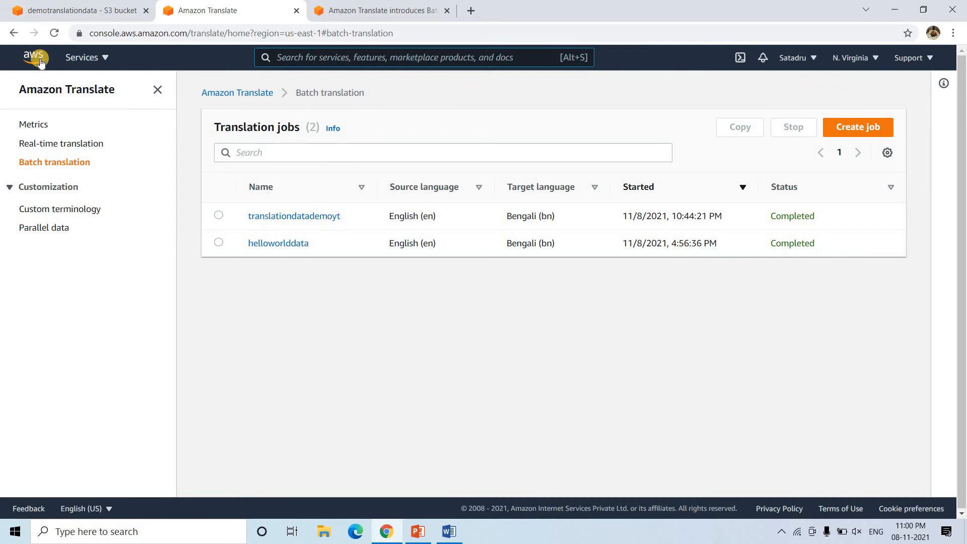
Return to the demotranslationdata bucket in S3 and open its outputdataaftertranslation folder
left_click(65, 8)
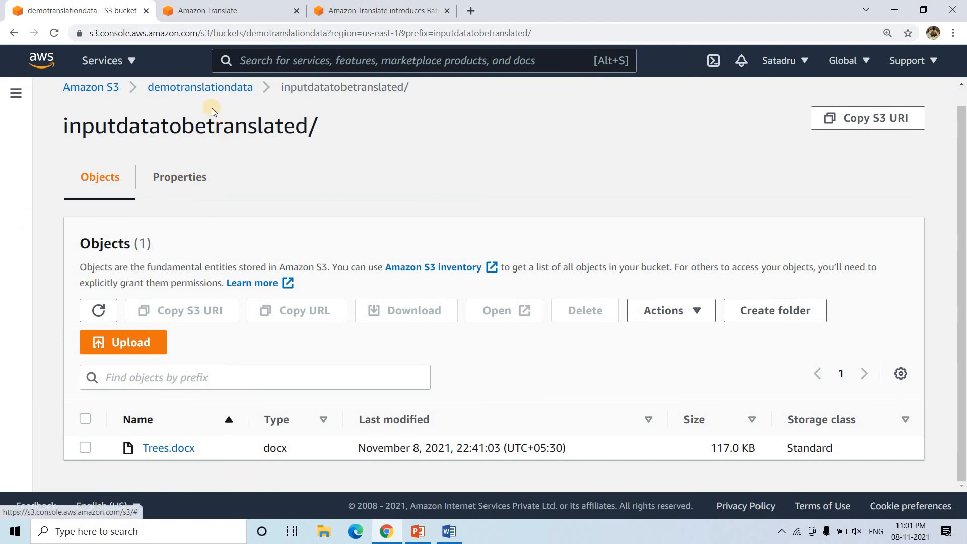
left_click(201, 91)
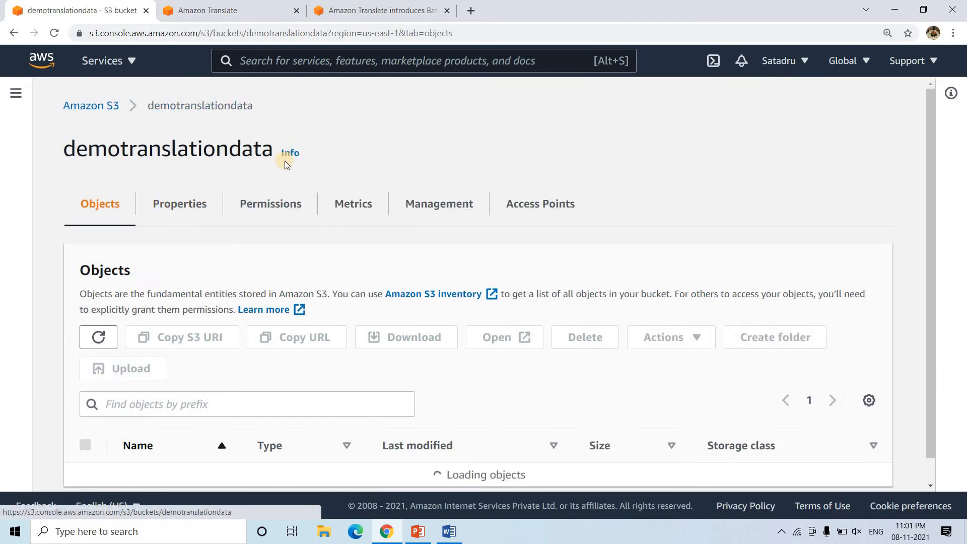
double_click(247, 110)
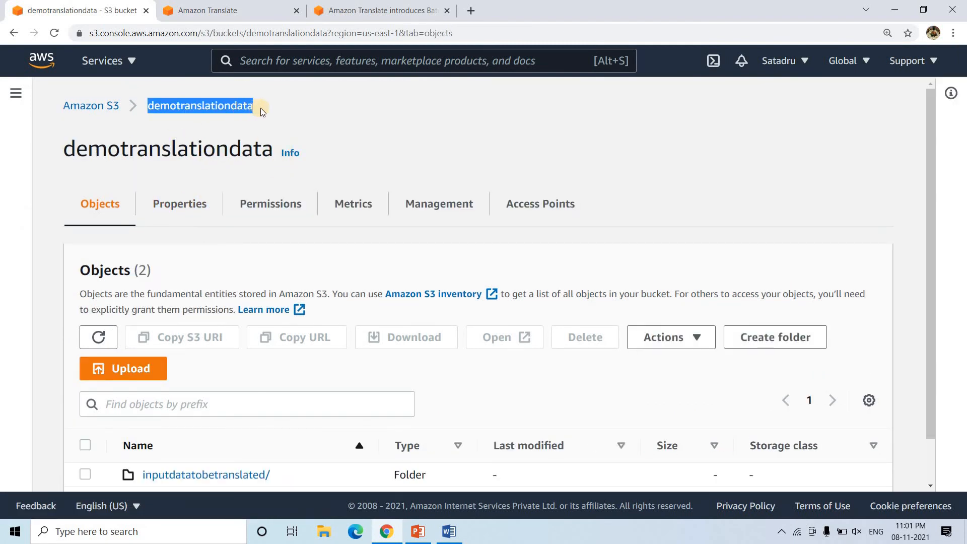
left_click(261, 108)
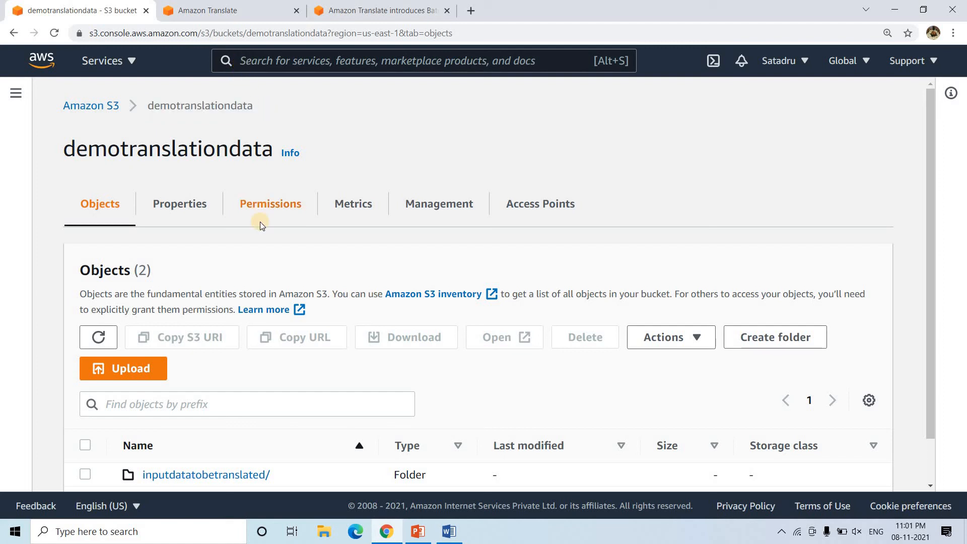
scroll(250, 370, "down", 1)
scroll(251, 370, "down", 1)
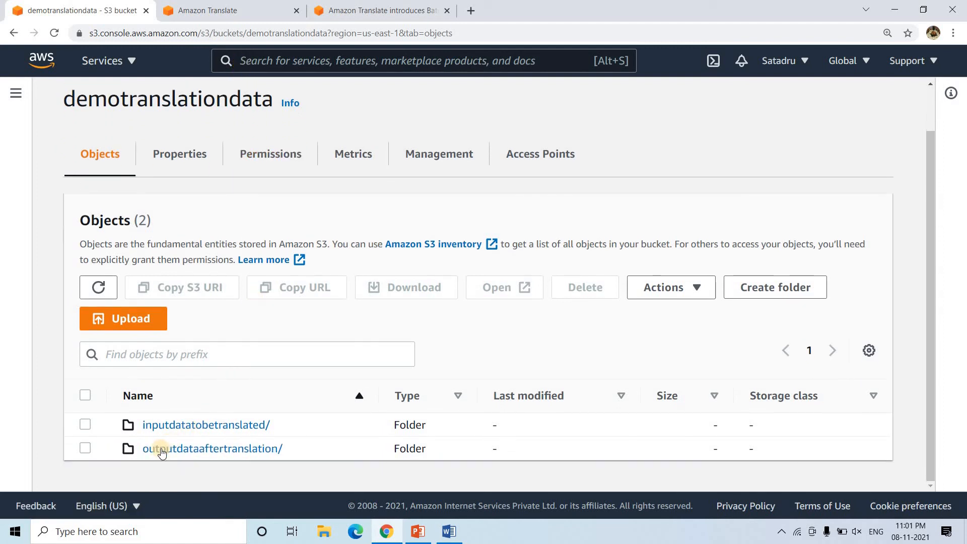
left_click(233, 450)
scroll(337, 343, "down", 2)
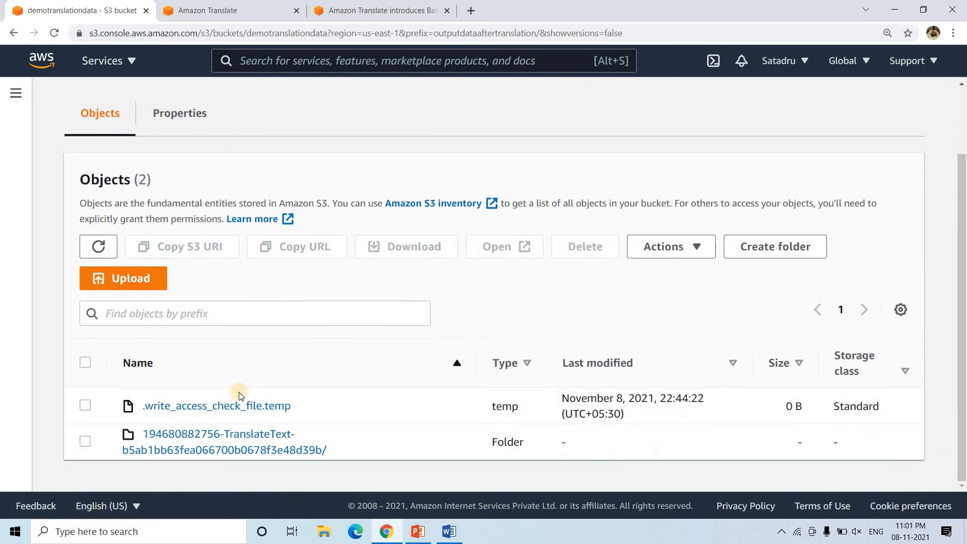
Open the job's TranslateText results folder and bring up the details of the translated file bn.Trees.docx
left_click(262, 452)
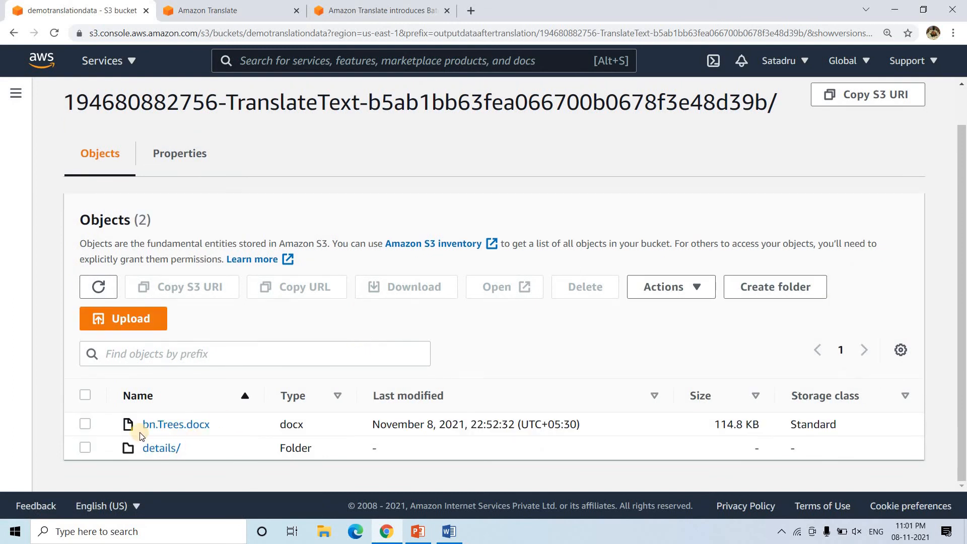
left_click(189, 425)
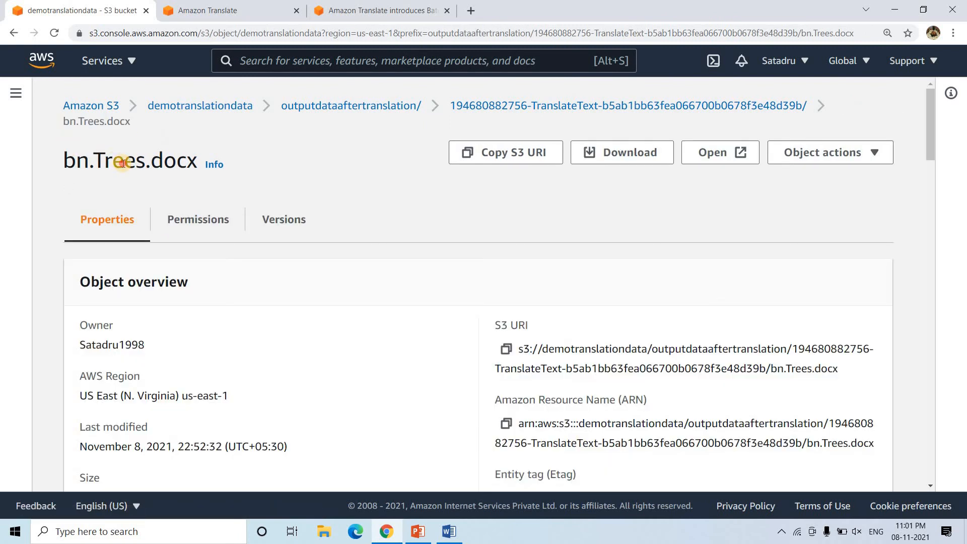
triple_click(124, 162)
left_click(79, 162)
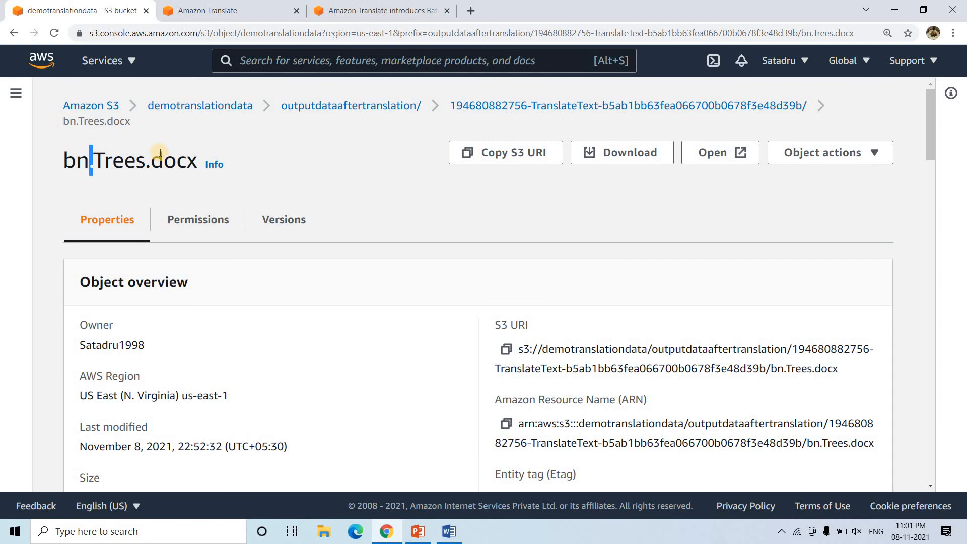
Download bn.Trees.docx, open it in Word and place its window over the lower part of the original Trees document
left_click(627, 156)
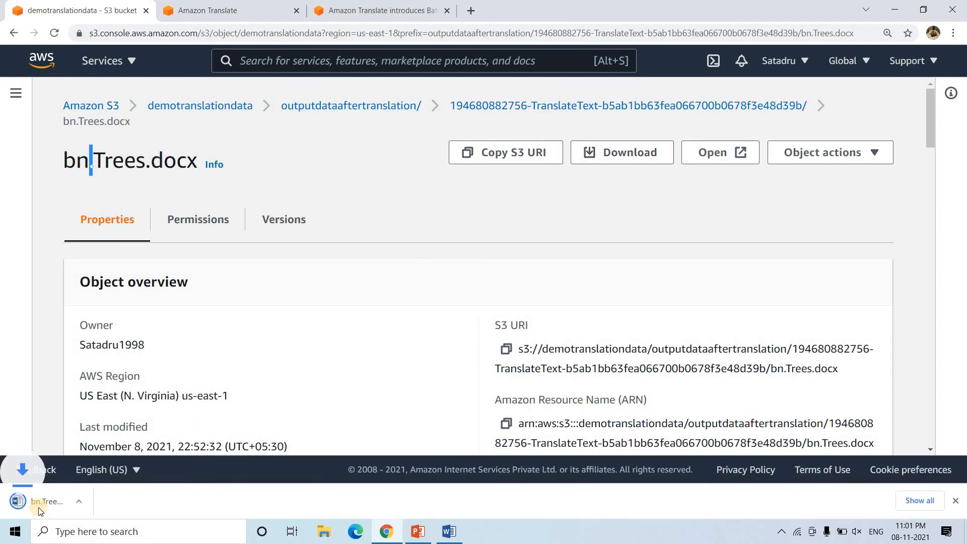
left_click(36, 510)
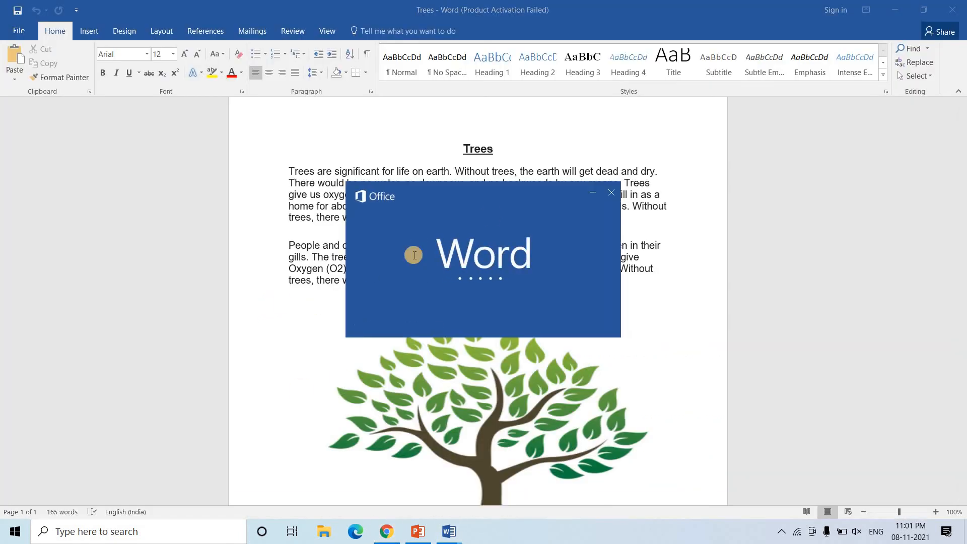
left_click_drag(786, 136, 654, 276)
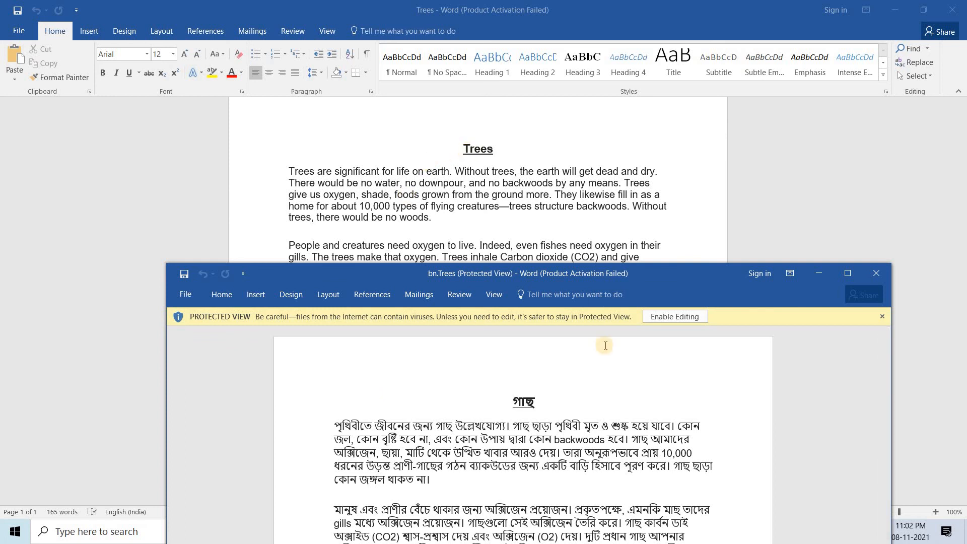
Maximize the bn.Trees document to examine its Bengali text and tree picture throughout, and minimize both Word windows
scroll(539, 425, "down", 5)
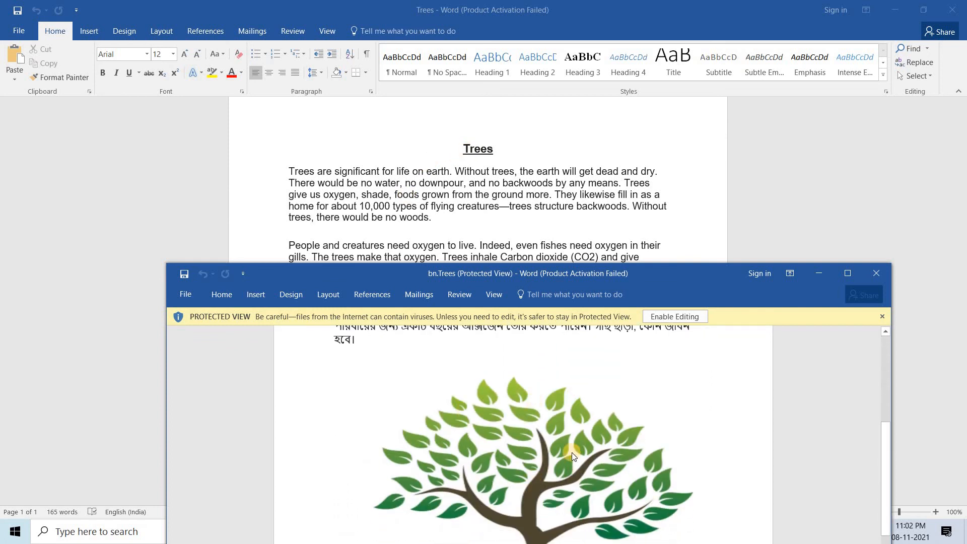
scroll(572, 452, "down", 5)
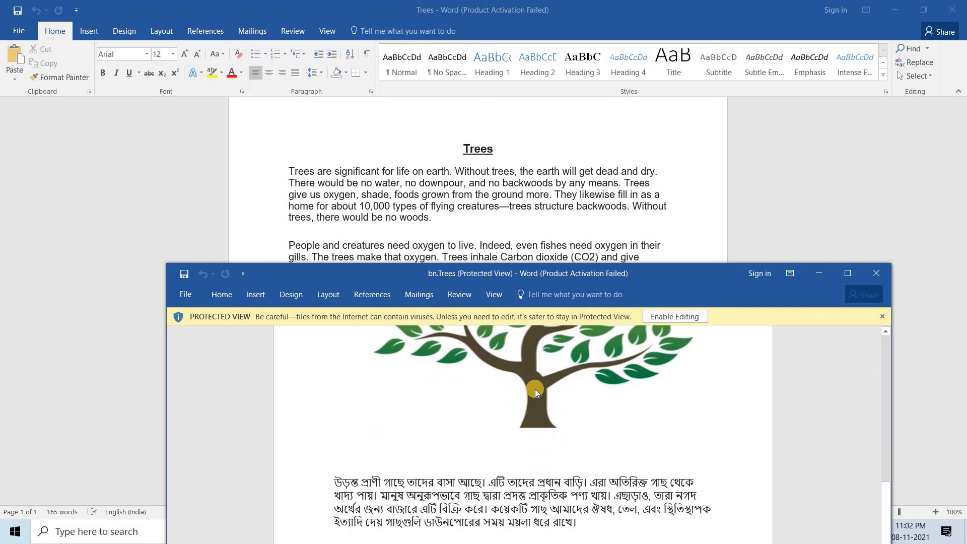
scroll(535, 389, "up", 3)
double_click(437, 289)
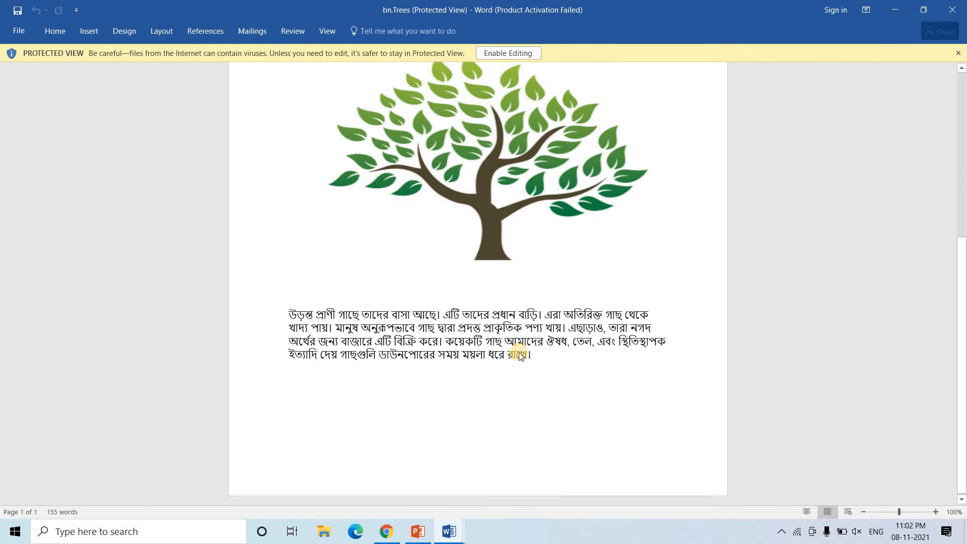
scroll(520, 354, "up", 3)
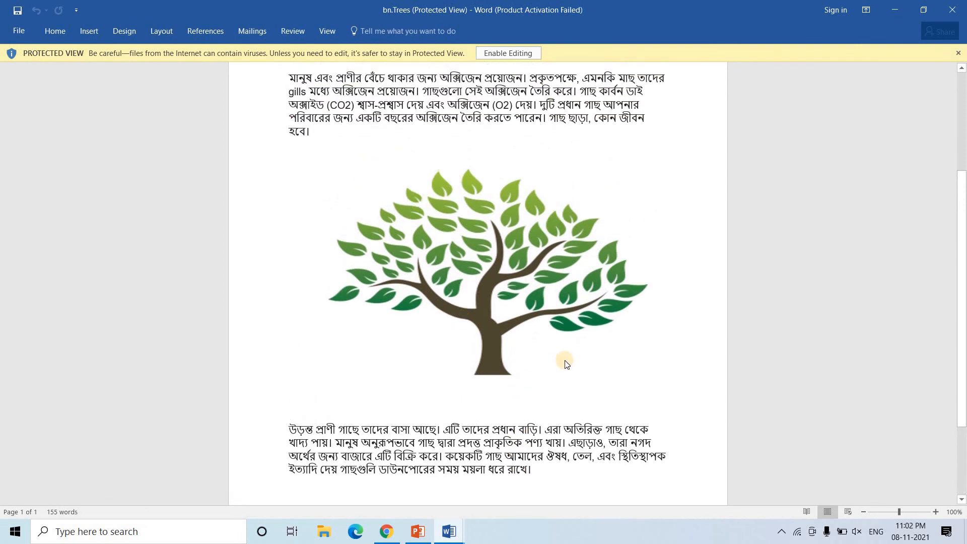
scroll(564, 325, "up", 4)
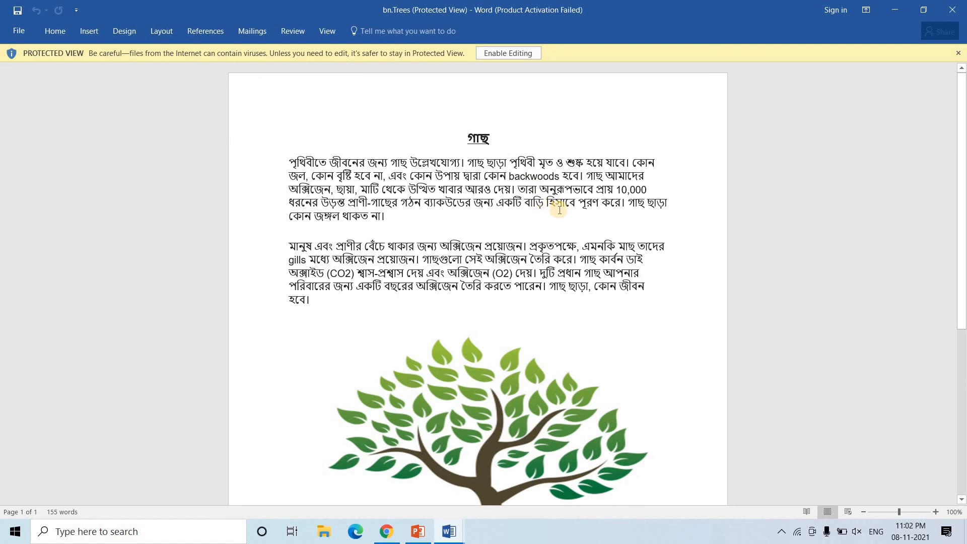
left_click(888, 4)
left_click(895, 10)
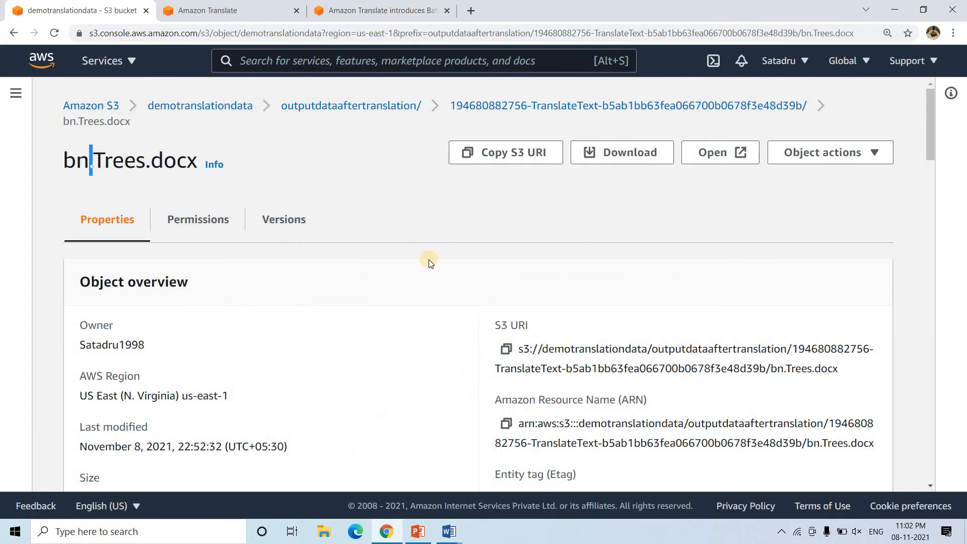
Bring up the AWS announcement about Amazon Translate batch translation and highlight its title
left_click(377, 5)
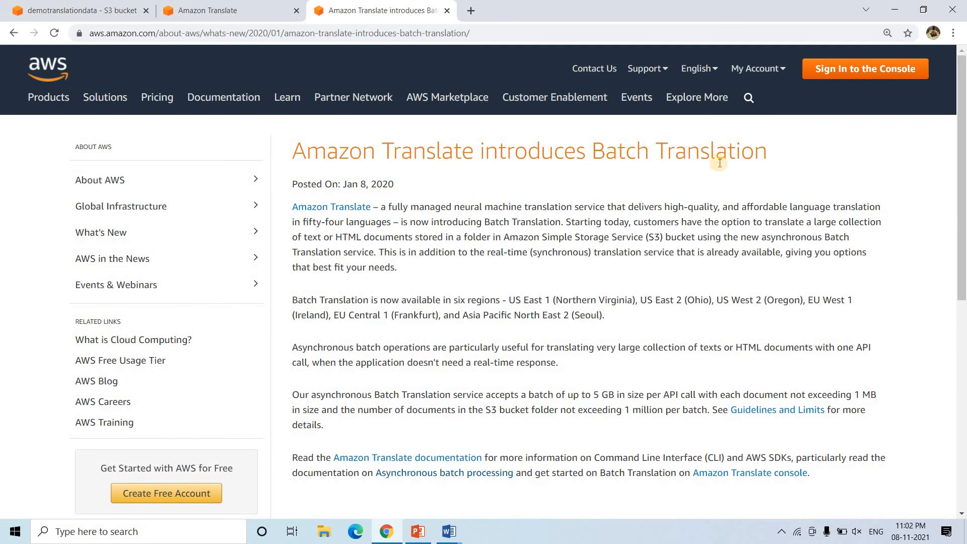
triple_click(721, 158)
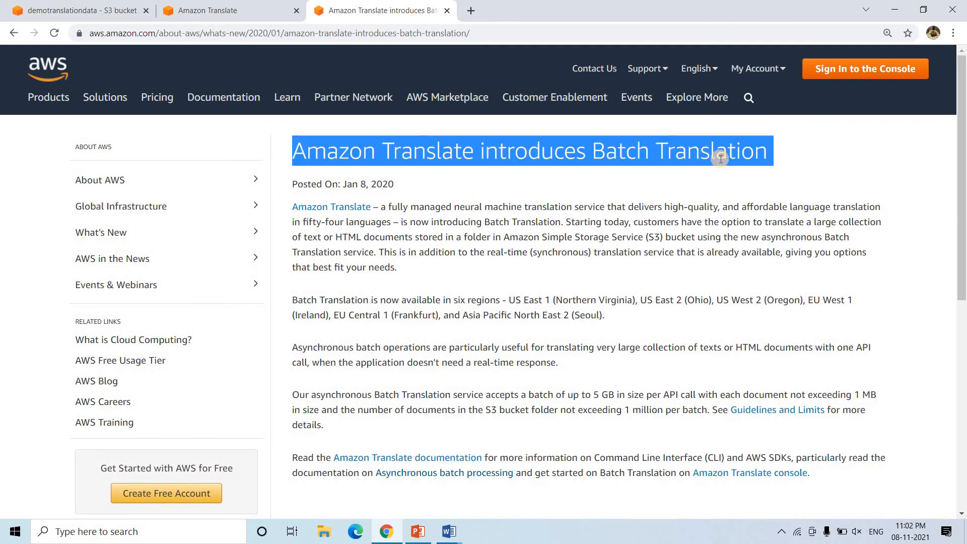